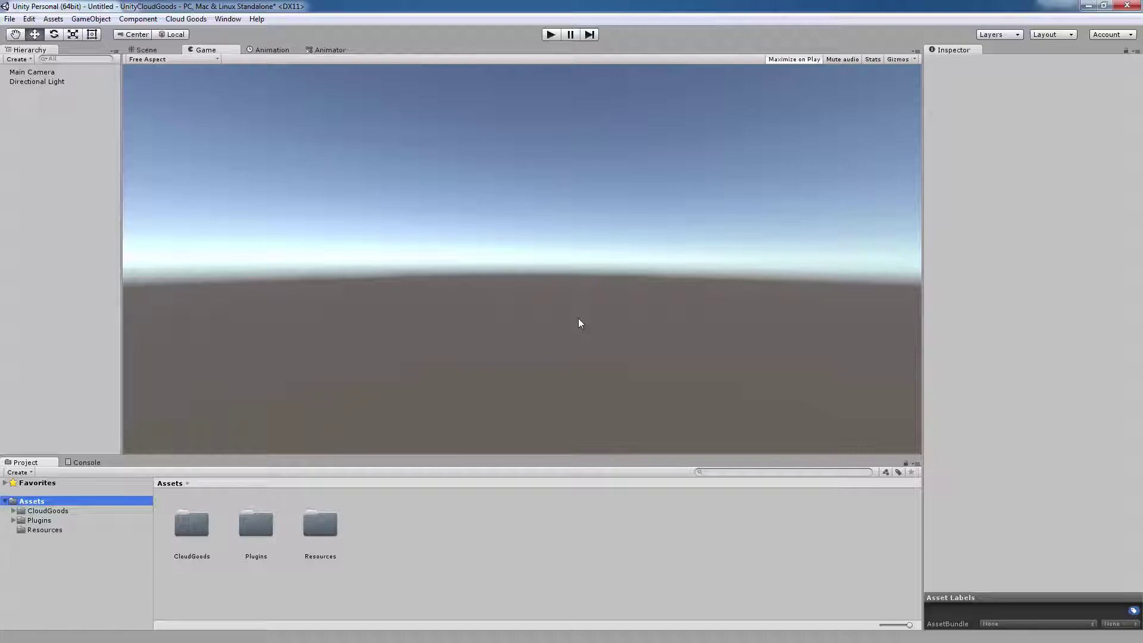
Step: Open the CloudGoods settings and paste the portal's App ID into the App ID field
{"action": "left_click", "coordinate": [186, 19]}
{"action": "left_click", "coordinate": [324, 60]}
{"action": "left_click", "coordinate": [1014, 154]}
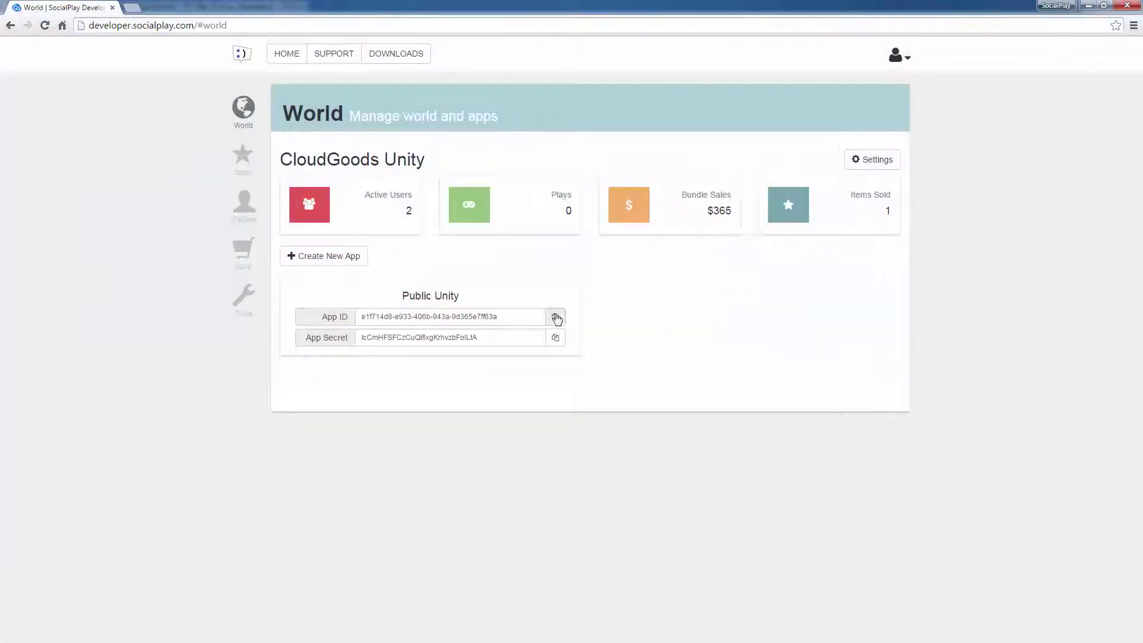
{"action": "left_click", "coordinate": [555, 317]}
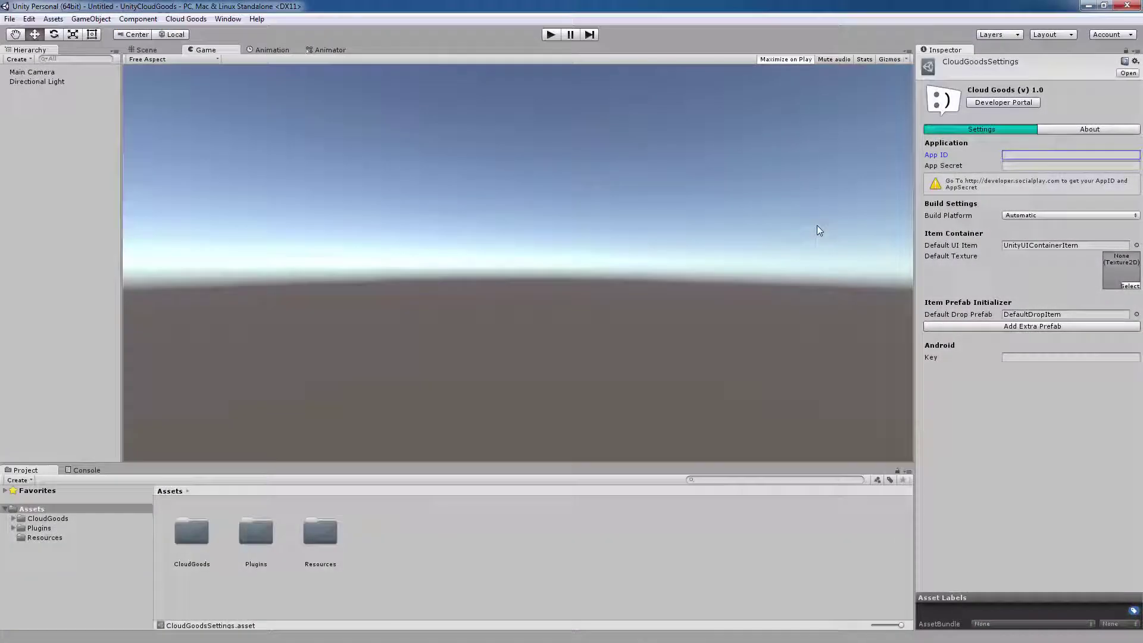
{"action": "right_click", "coordinate": [1020, 152]}
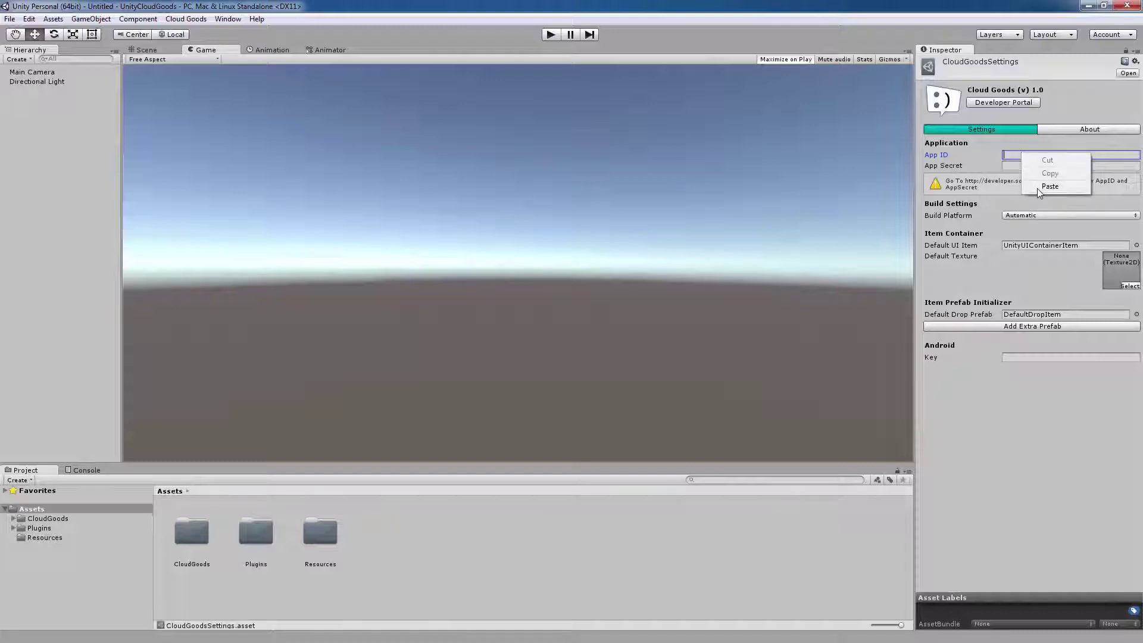
{"action": "left_click", "coordinate": [1037, 188]}
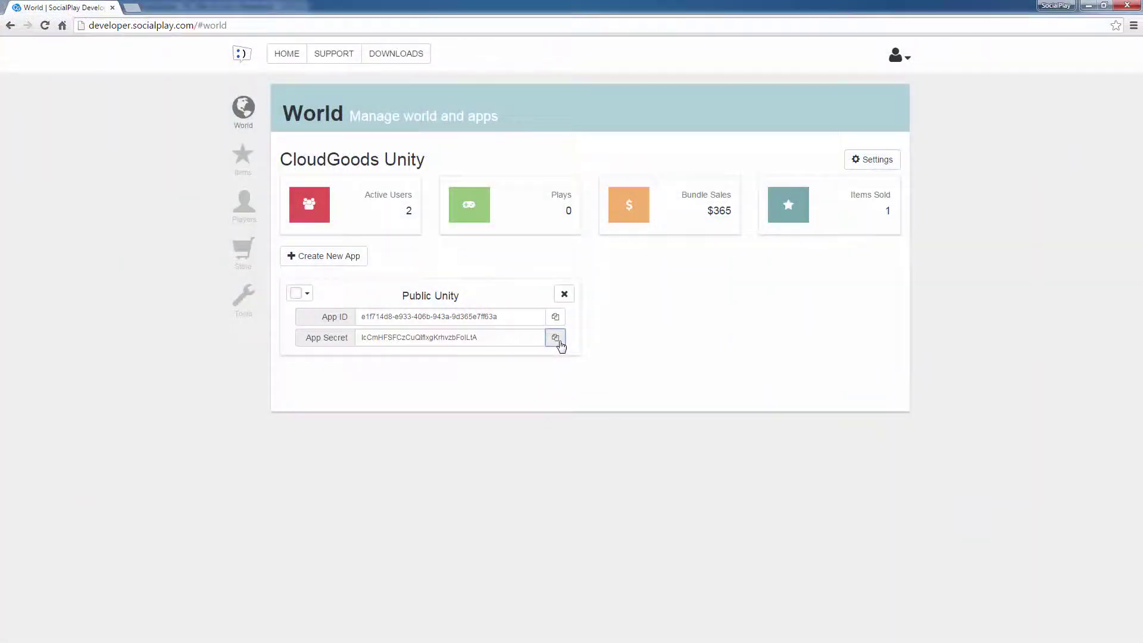
Step: Paste the portal's App Secret into the App Secret field
{"action": "left_click", "coordinate": [556, 338]}
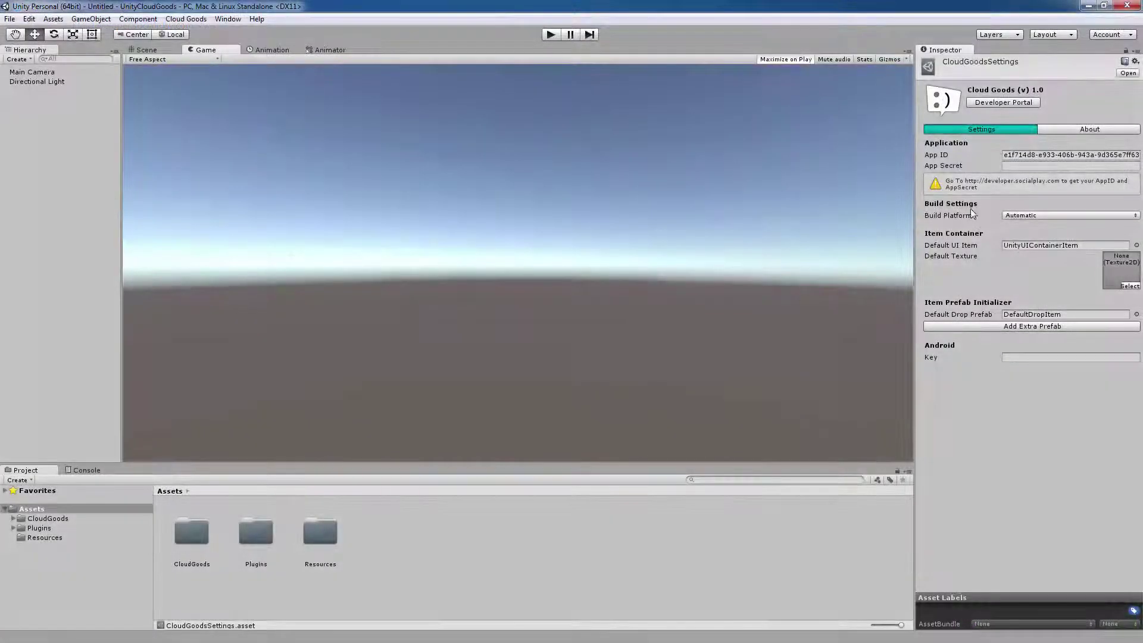
{"action": "left_click", "coordinate": [1005, 167]}
{"action": "right_click", "coordinate": [1005, 166]}
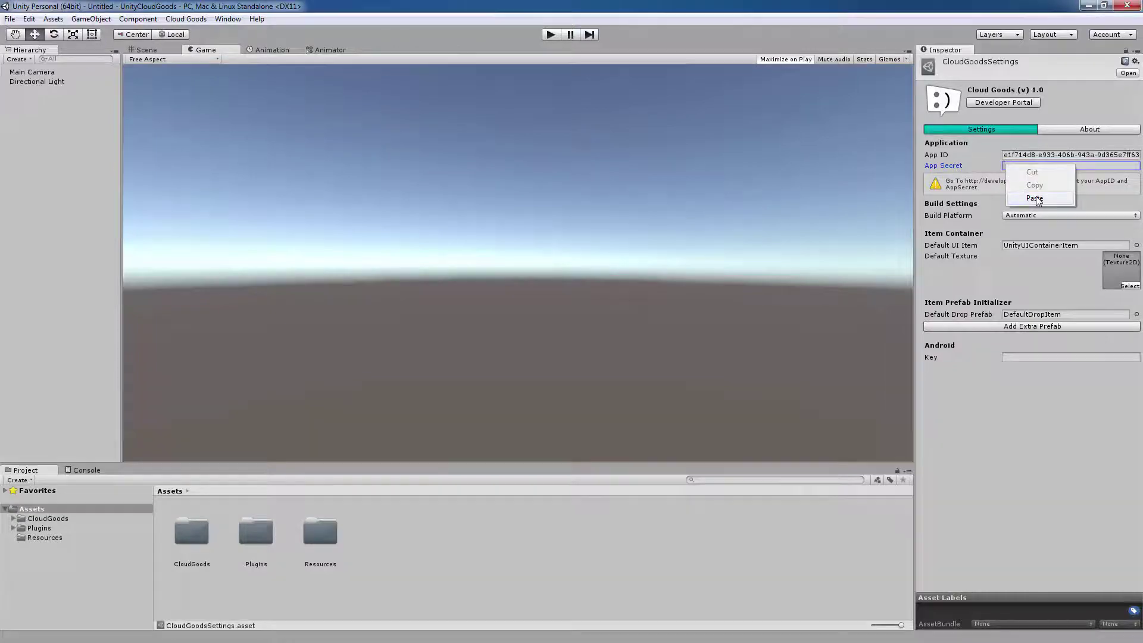
{"action": "left_click", "coordinate": [1036, 199]}
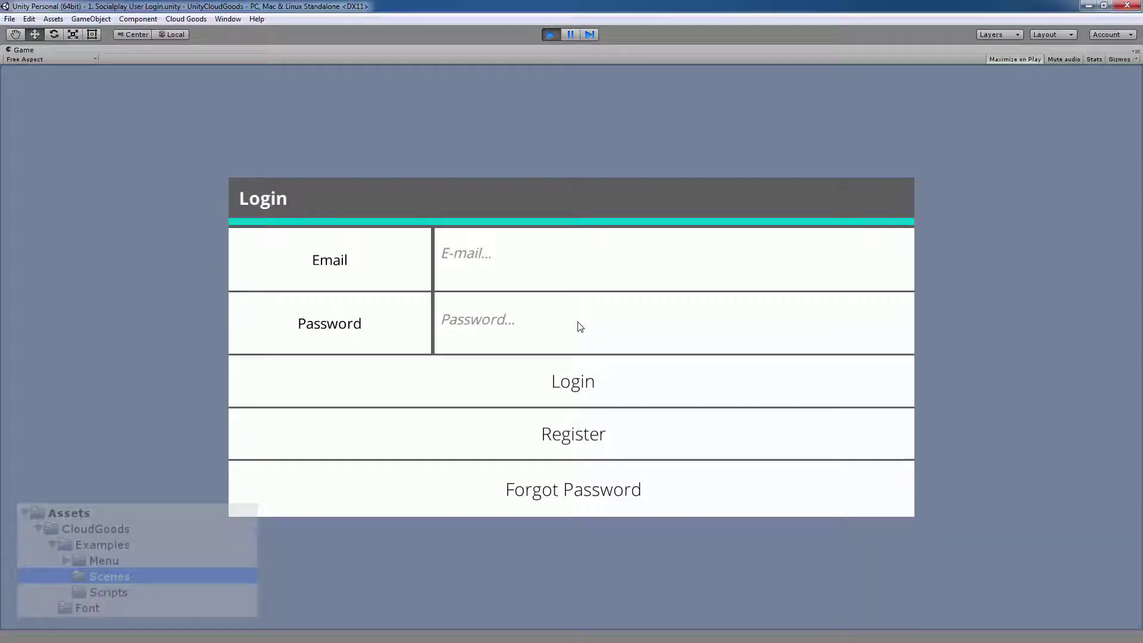
Step: On the registration form, enter the new account's e-mail, password and password confirmation
{"action": "left_click", "coordinate": [593, 433]}
{"action": "left_click", "coordinate": [601, 257]}
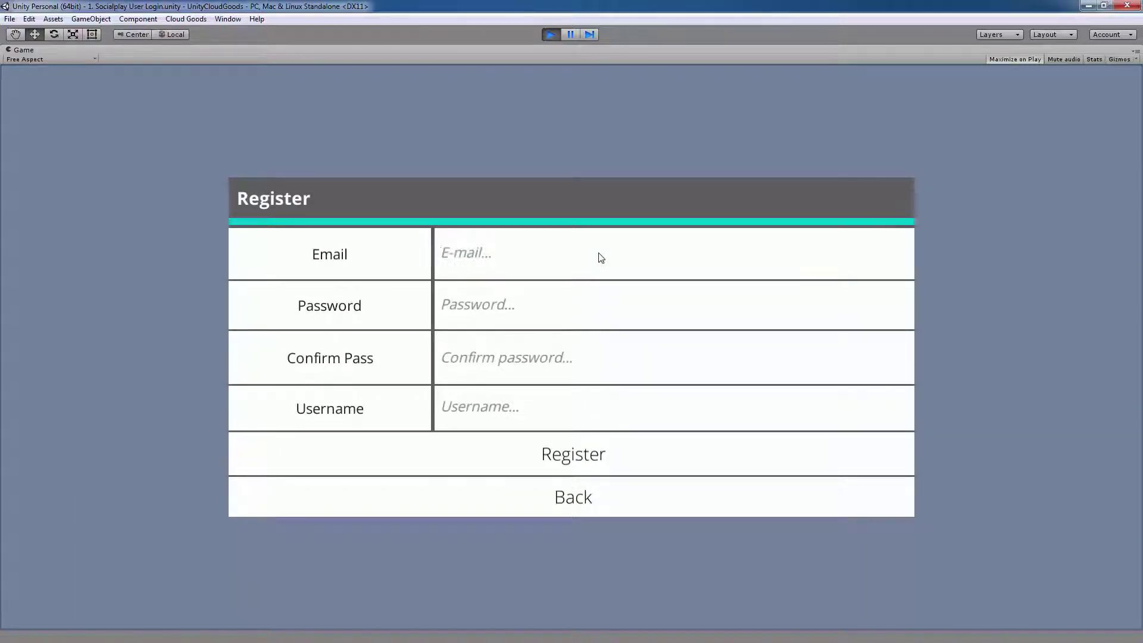
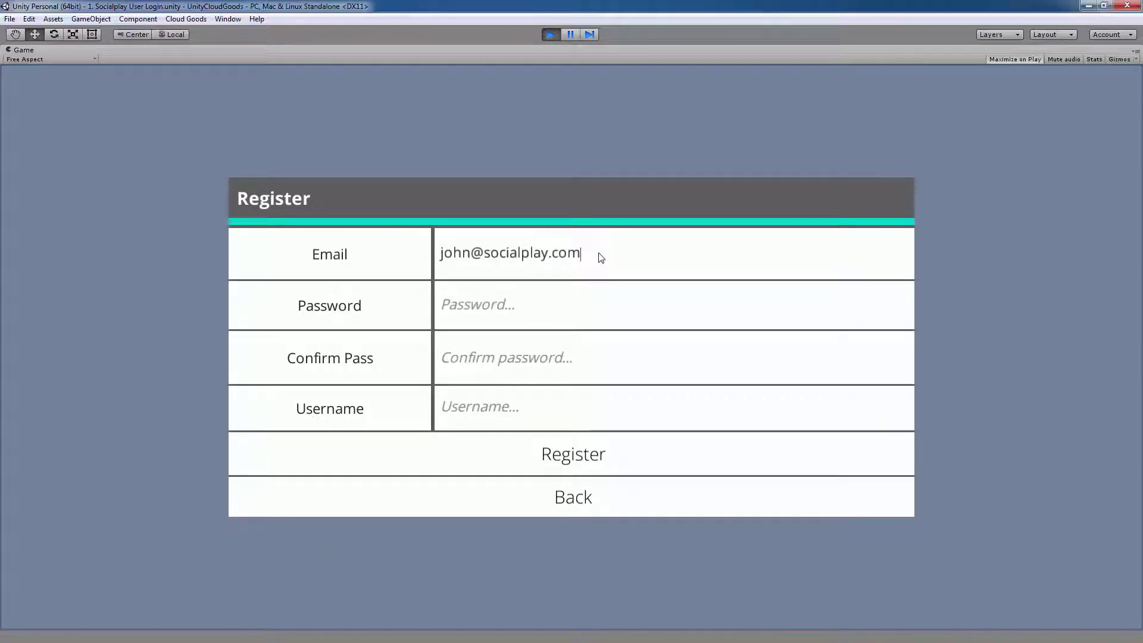
{"action": "left_click", "coordinate": [584, 306]}
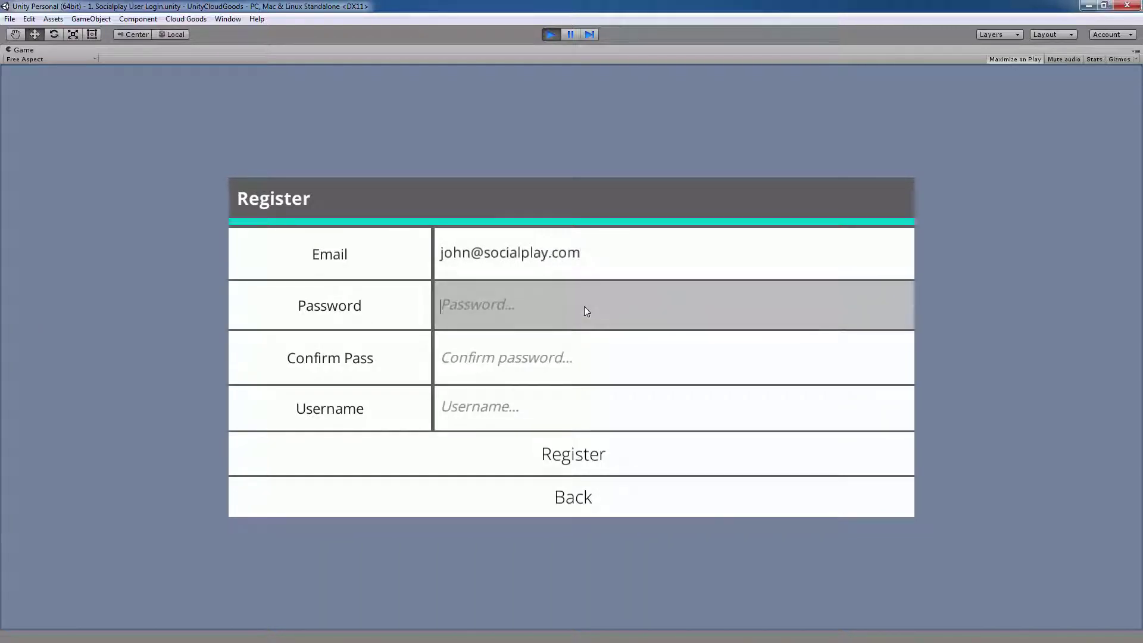
{"action": "type", "text": "******"}
{"action": "left_click", "coordinate": [579, 350]}
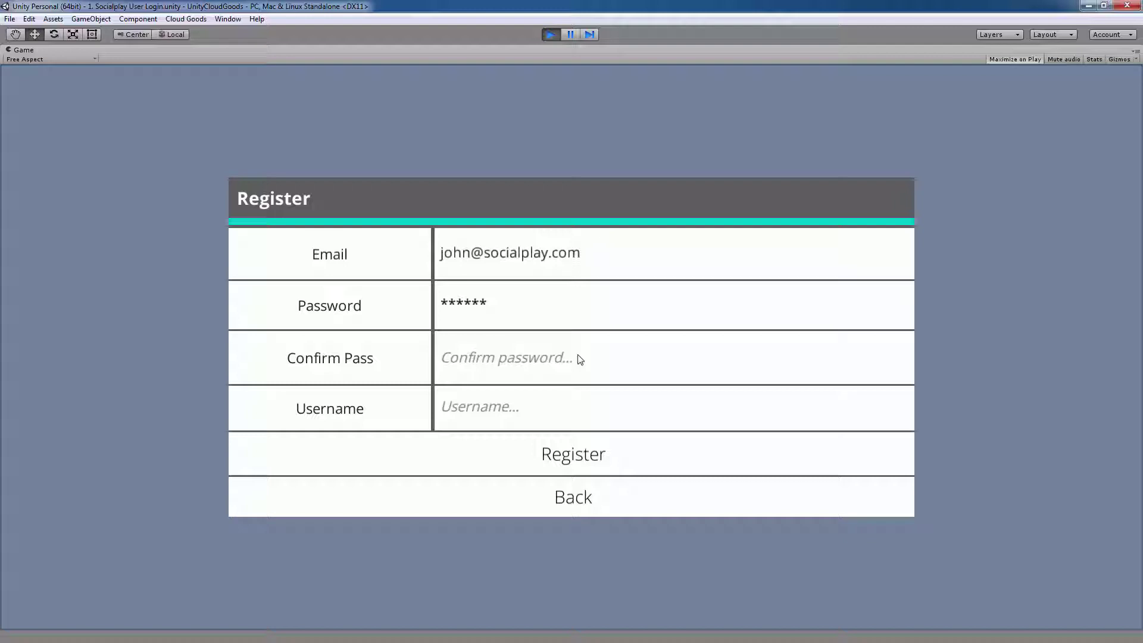
{"action": "type", "text": "******"}
Step: Enter the player's username, register the account and dismiss the success message
{"action": "left_click", "coordinate": [573, 413]}
{"action": "type", "text": "John"}
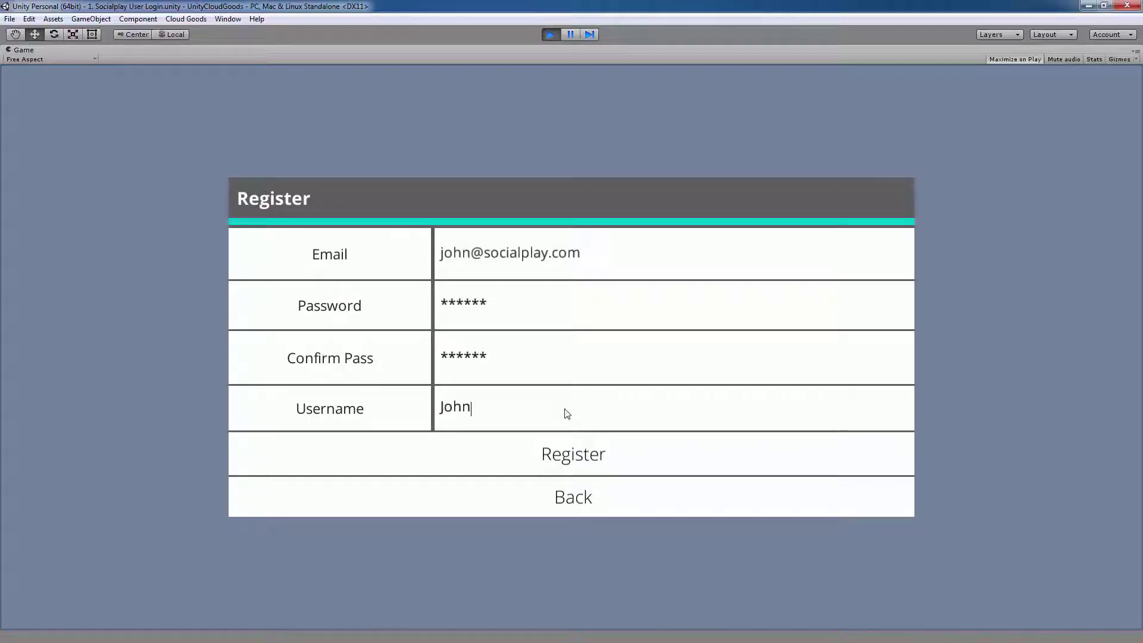
{"action": "left_click", "coordinate": [567, 455]}
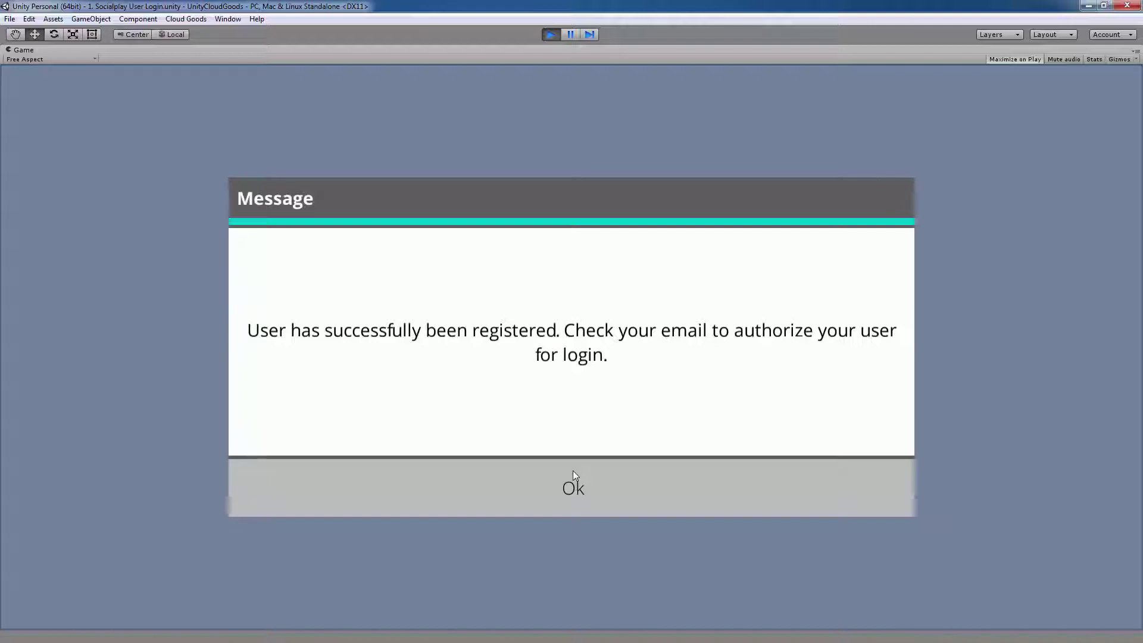
{"action": "left_click", "coordinate": [574, 475]}
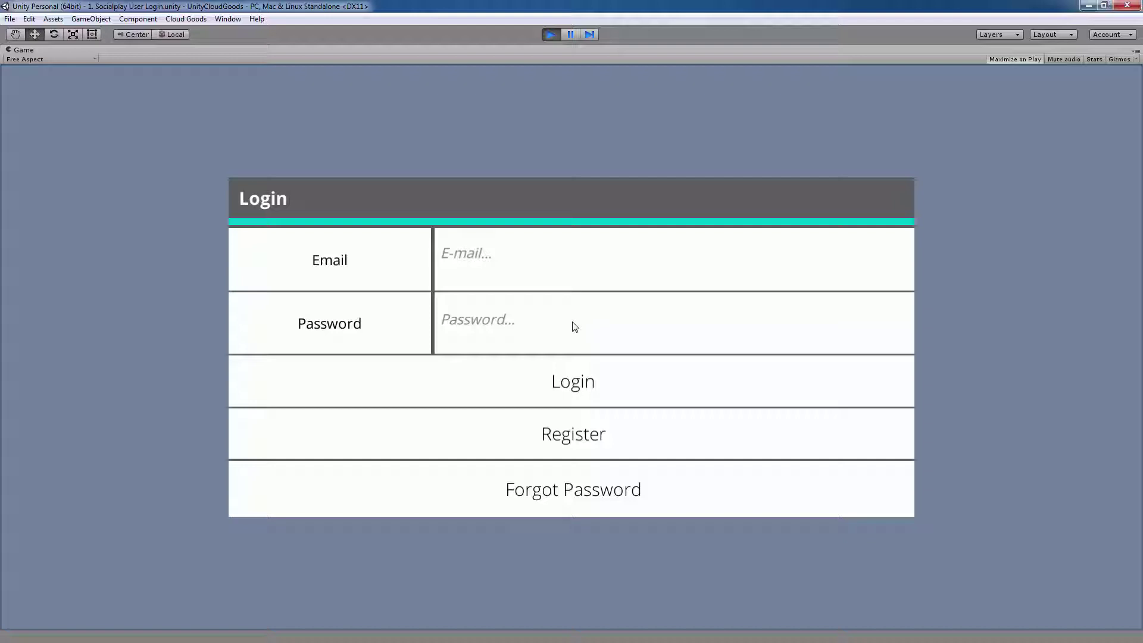
Step: Log in with the newly registered account's e-mail and password
{"action": "left_click", "coordinate": [568, 280]}
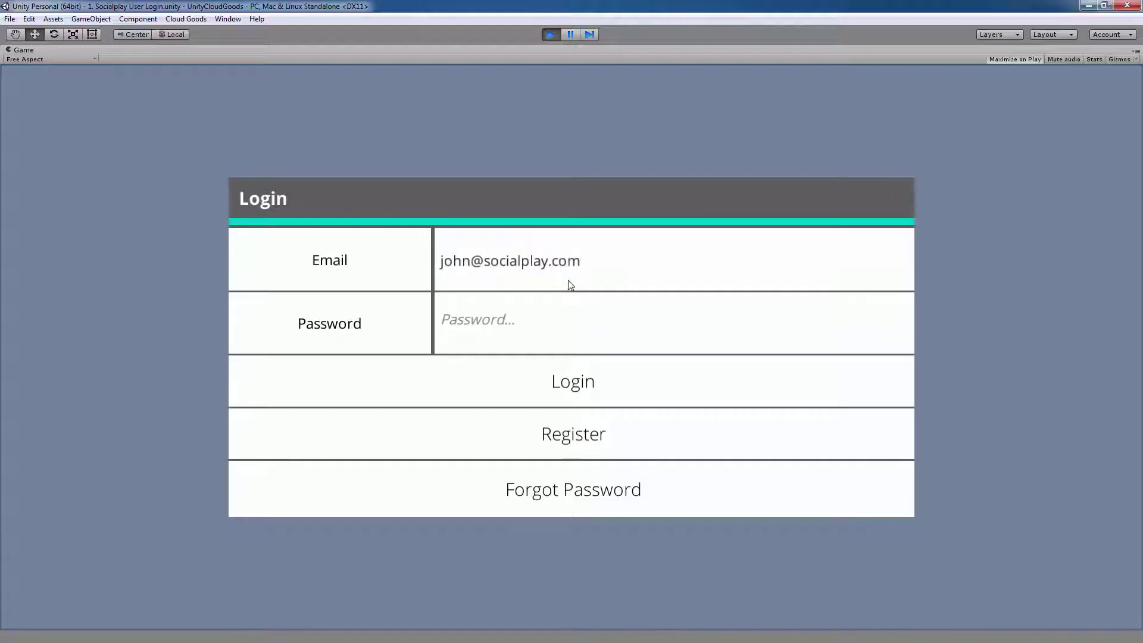
{"action": "left_click", "coordinate": [594, 320]}
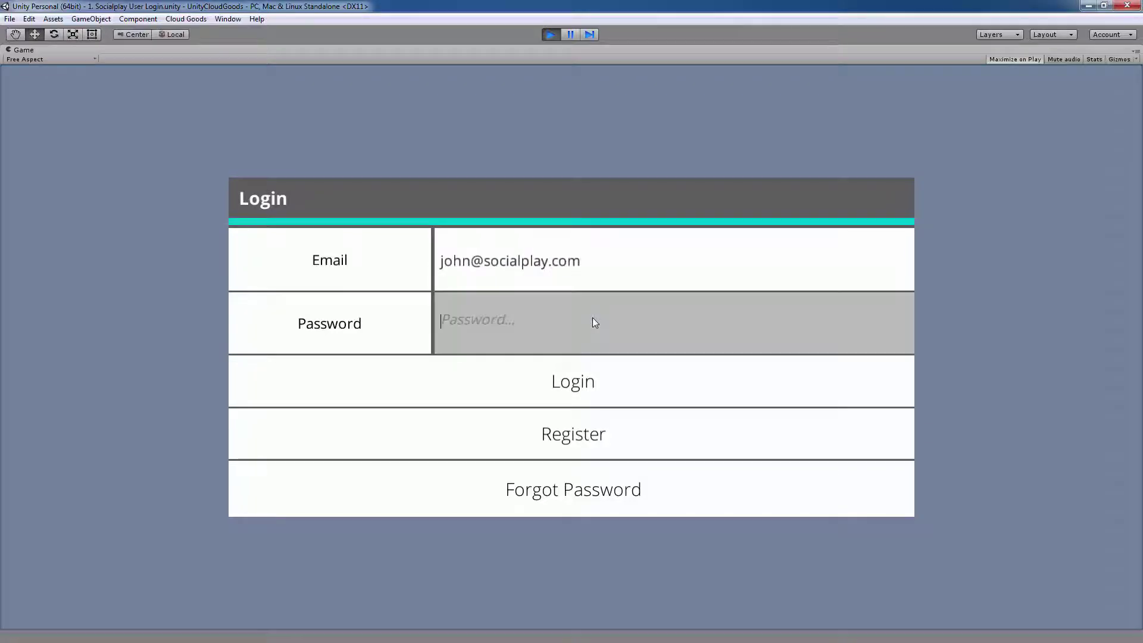
{"action": "type", "text": "******"}
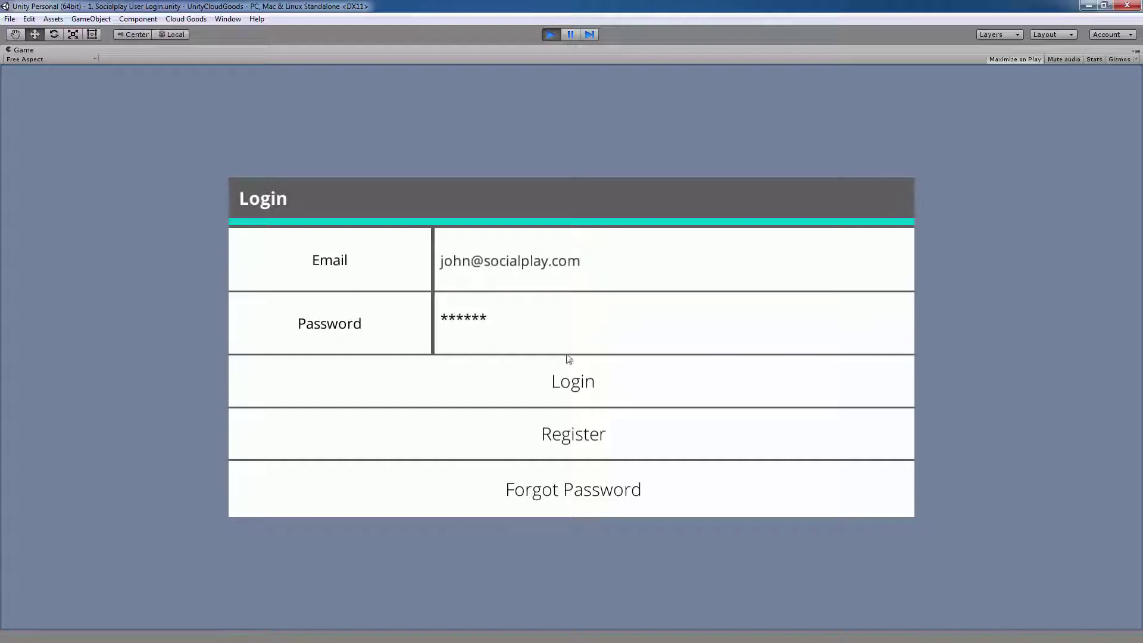
{"action": "left_click", "coordinate": [569, 381]}
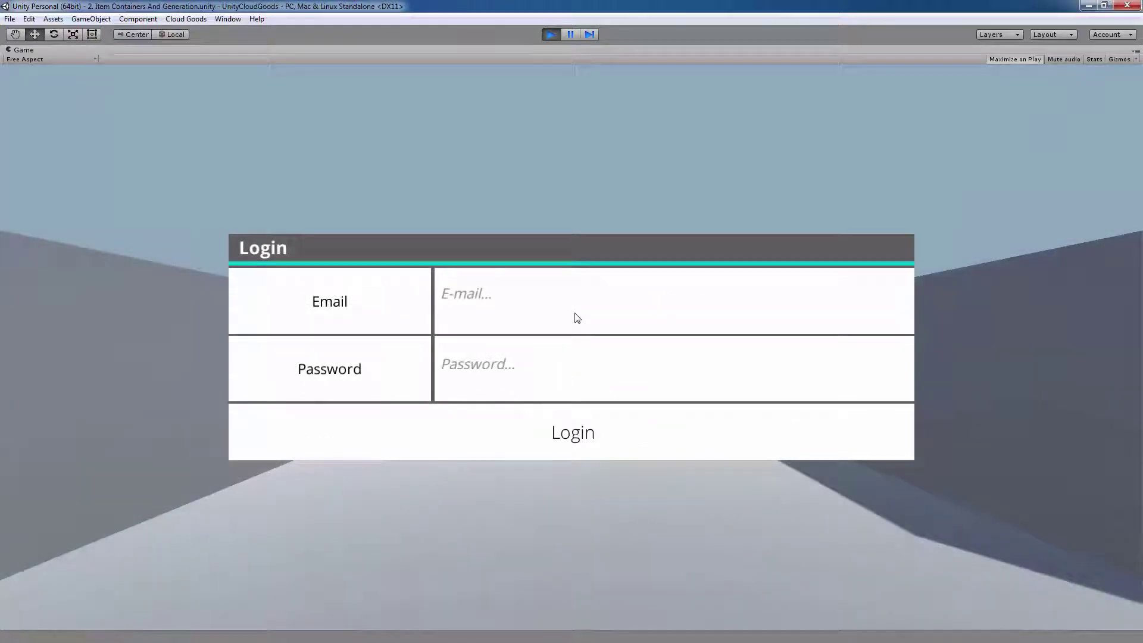
Step: Log in to the Item Containers and Generation scene with the same e-mail and password
{"action": "left_click", "coordinate": [577, 318]}
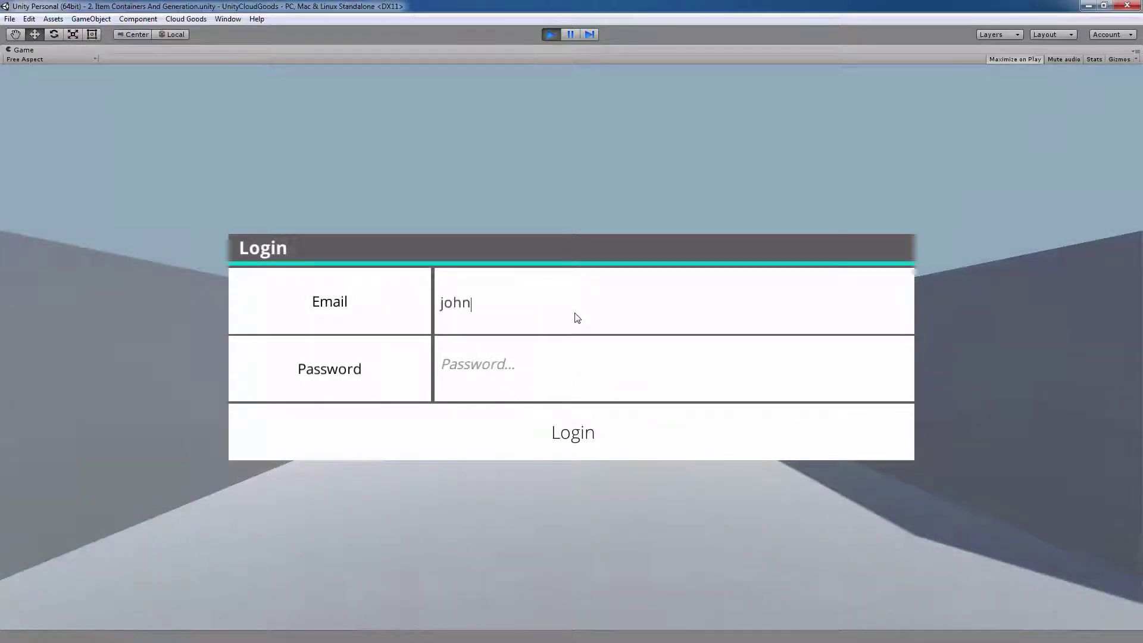
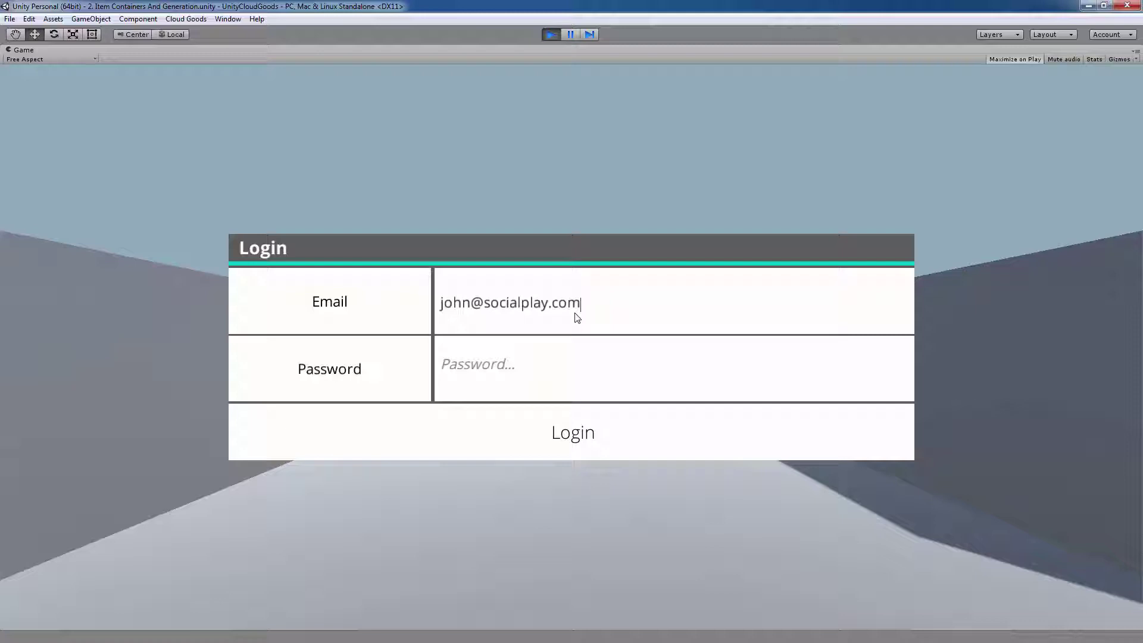
{"action": "left_click", "coordinate": [572, 353]}
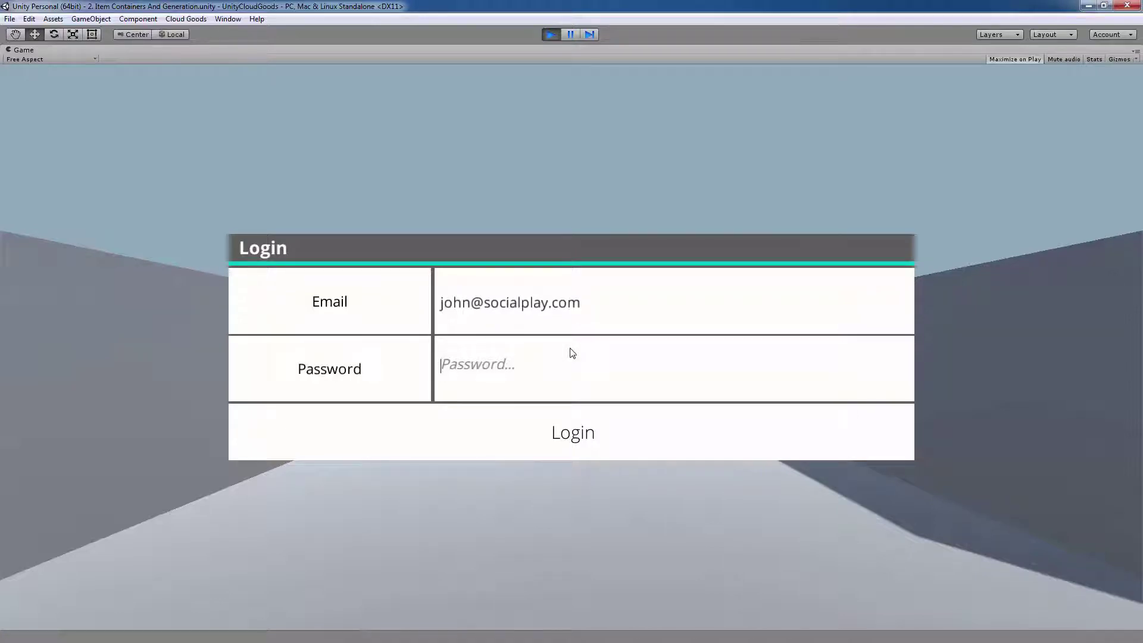
{"action": "type", "text": "******"}
{"action": "left_click", "coordinate": [573, 415]}
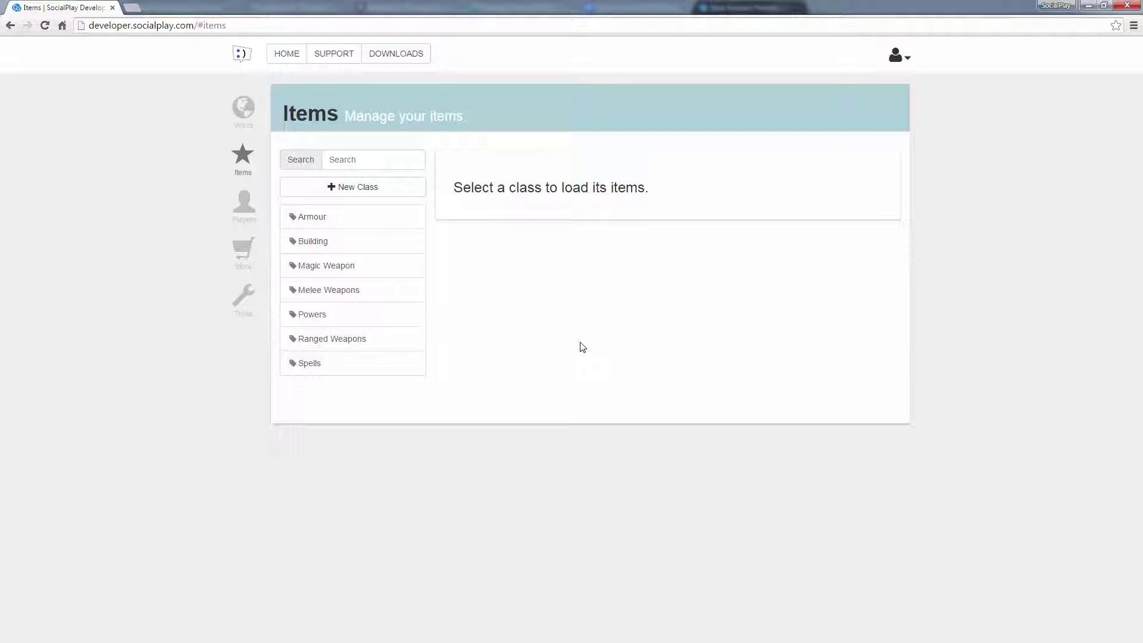
Step: Create a 'Healing' class with a 'Health Gain' property weighted 100, save it, and open it
{"action": "left_click", "coordinate": [409, 195]}
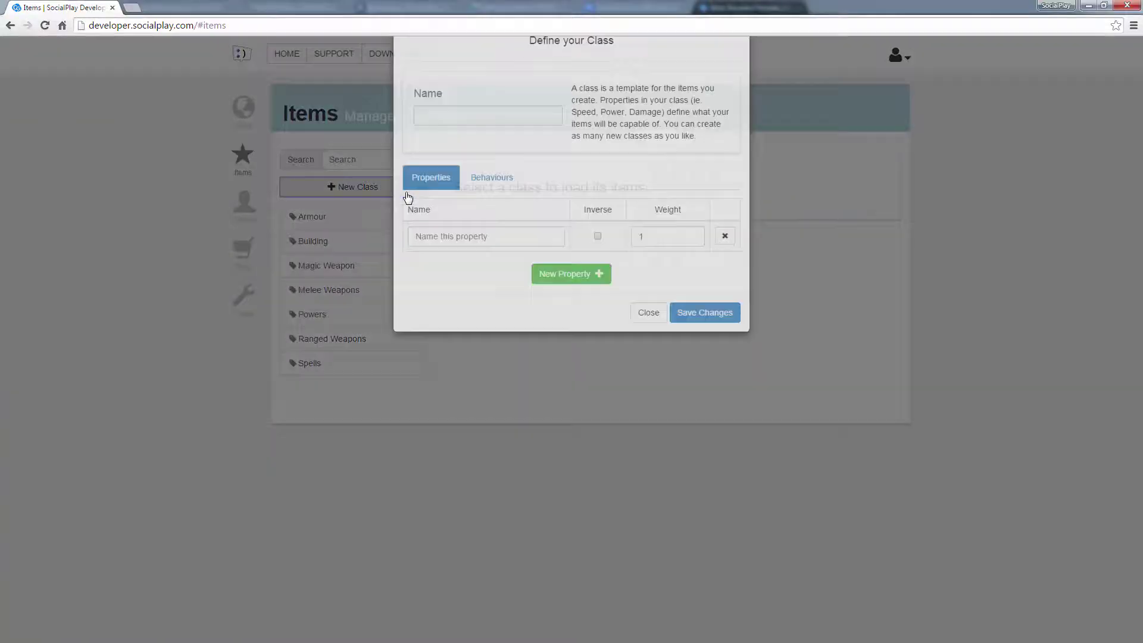
{"action": "type", "text": "Healing"}
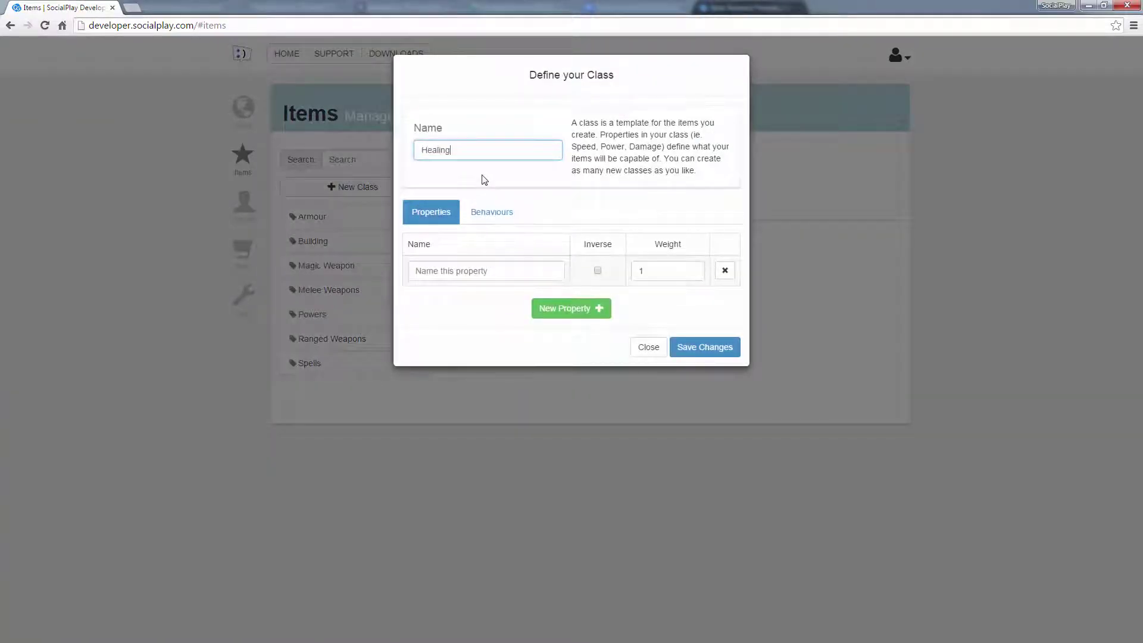
{"action": "left_click", "coordinate": [484, 271]}
{"action": "type", "text": "Health Gain"}
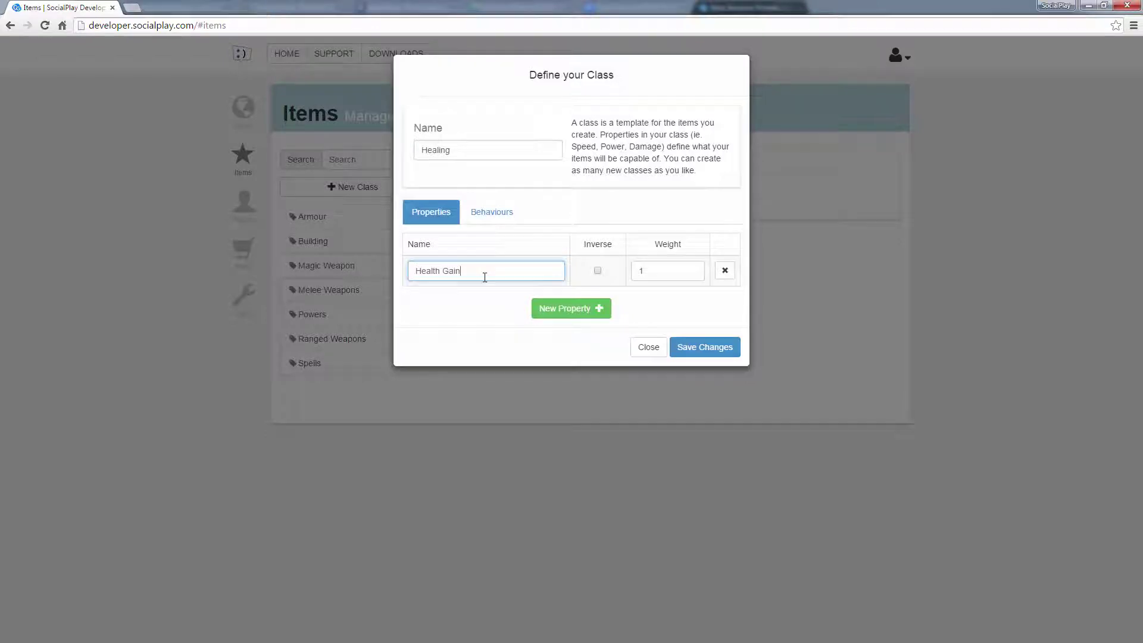
{"action": "left_click", "coordinate": [659, 271]}
{"action": "type", "text": "00"}
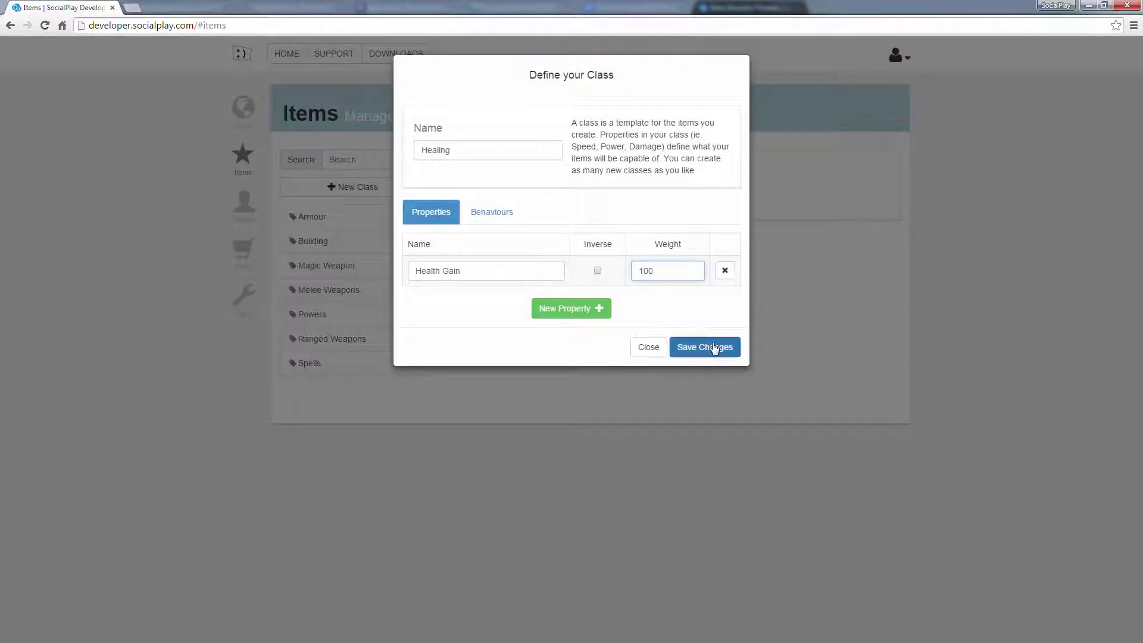
{"action": "left_click", "coordinate": [717, 347]}
{"action": "left_click", "coordinate": [373, 267]}
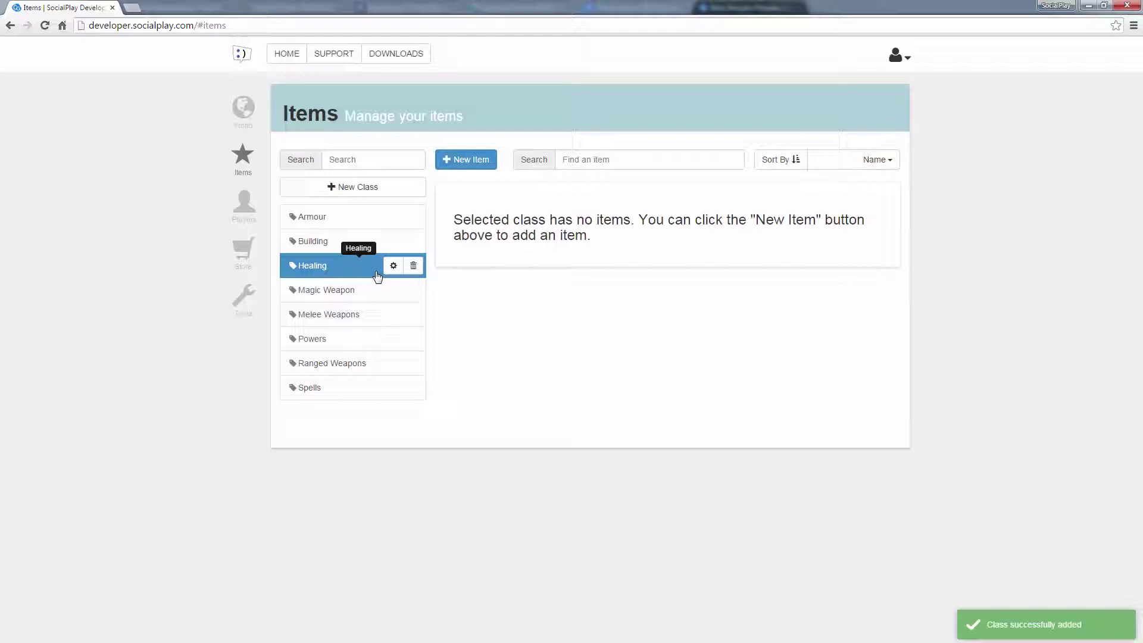
Step: Add a 'Healing Pill' item with Health Gain 100, upload the pill image, and save it
{"action": "left_click", "coordinate": [470, 160]}
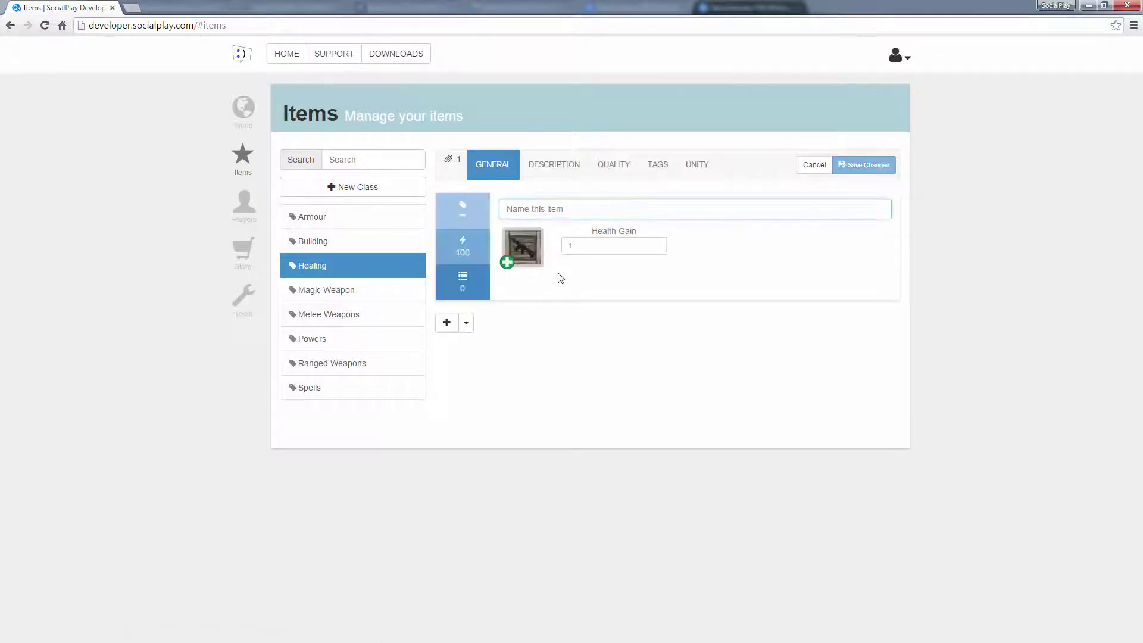
{"action": "type", "text": "Healing Pill"}
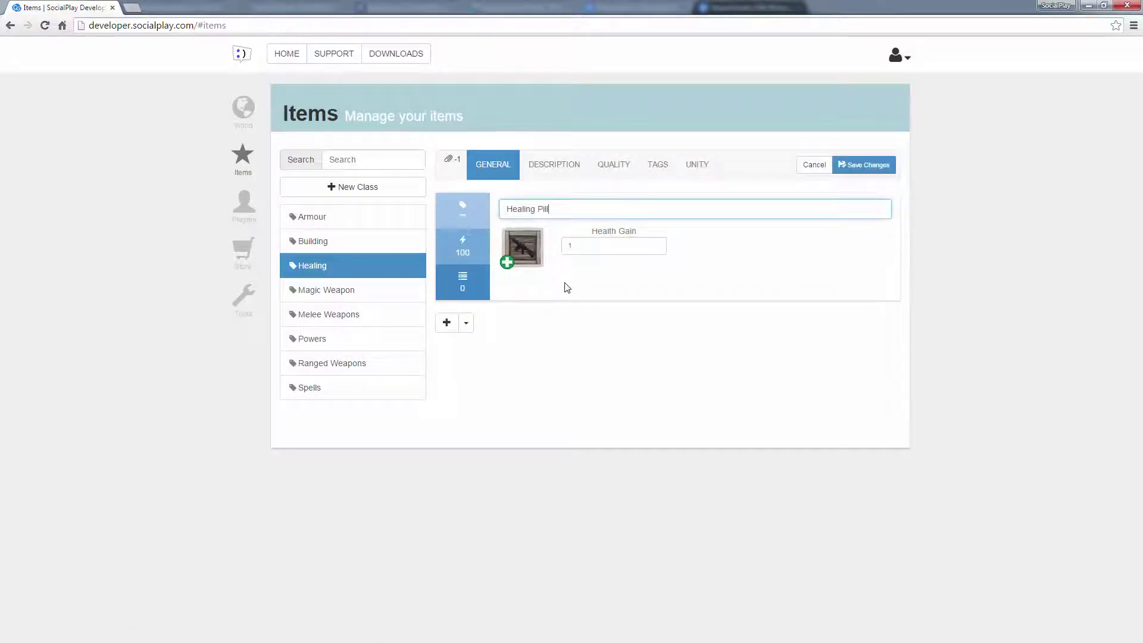
{"action": "left_click", "coordinate": [596, 250]}
{"action": "type", "text": "100"}
{"action": "left_click", "coordinate": [520, 245]}
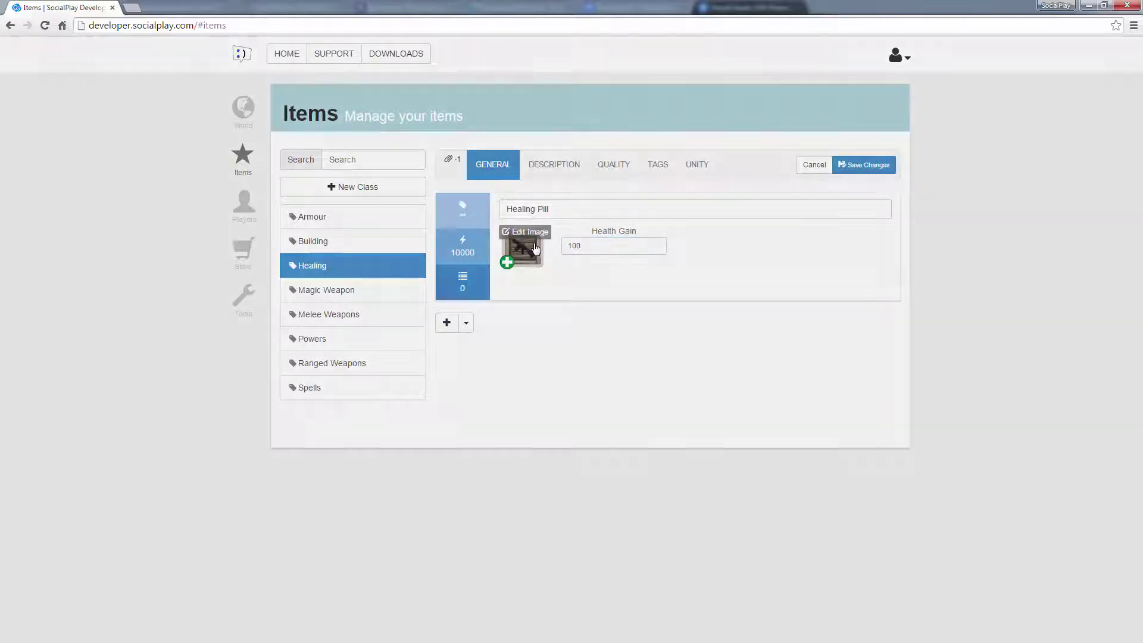
{"action": "left_click_drag", "start_coordinate": [534, 247], "coordinate": [577, 183]}
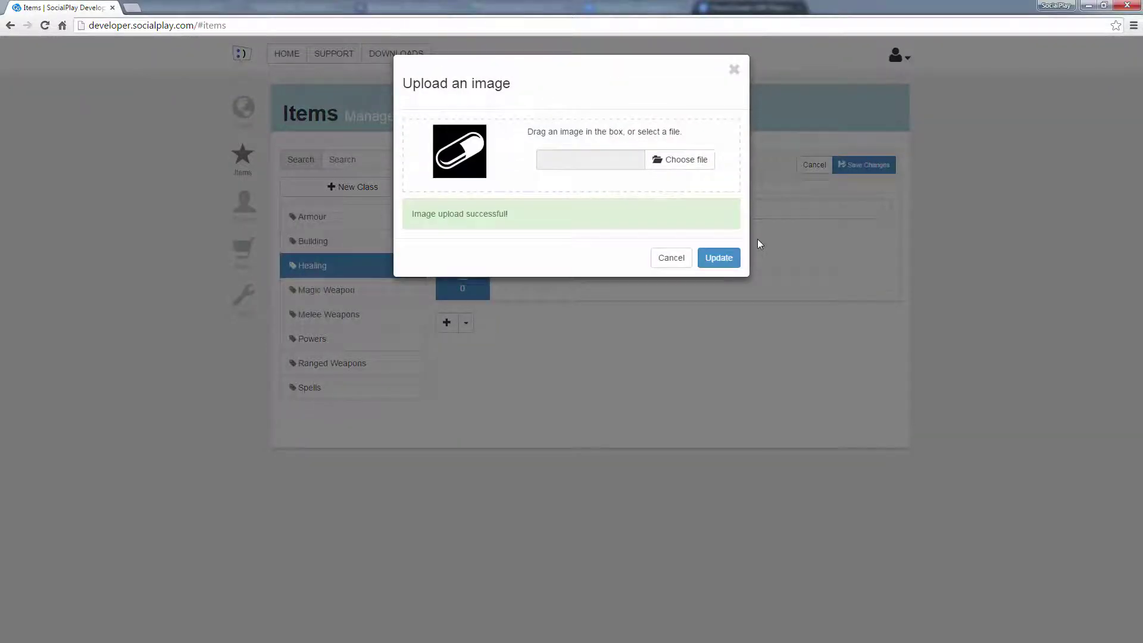
{"action": "left_click", "coordinate": [718, 235]}
{"action": "left_click", "coordinate": [864, 164]}
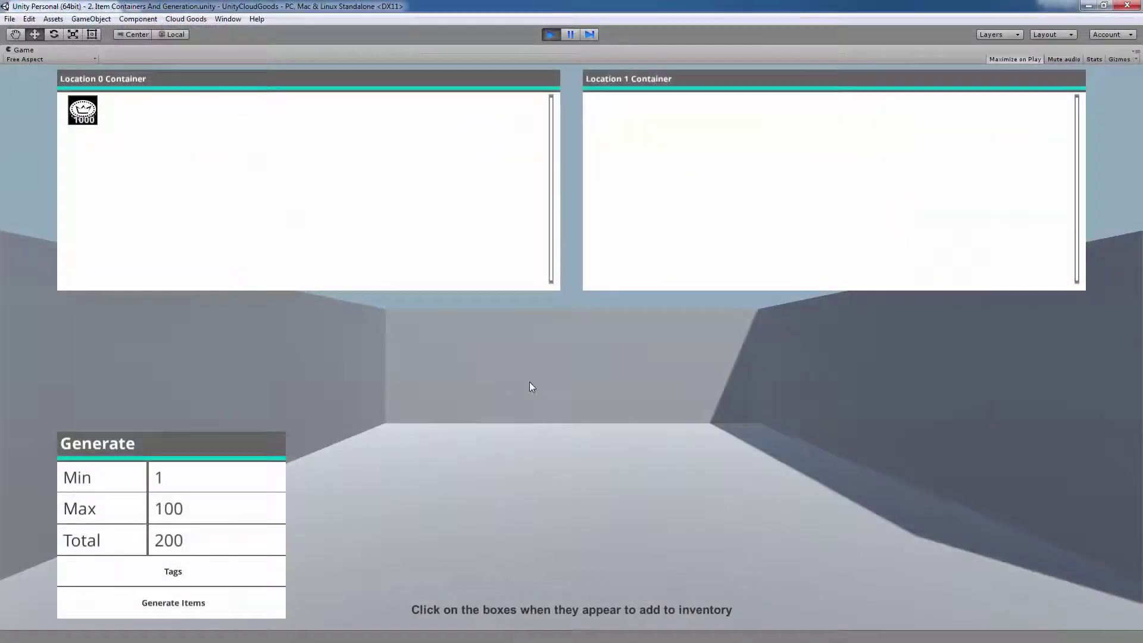
Step: Generate three batches of item crates
{"action": "left_click", "coordinate": [233, 615]}
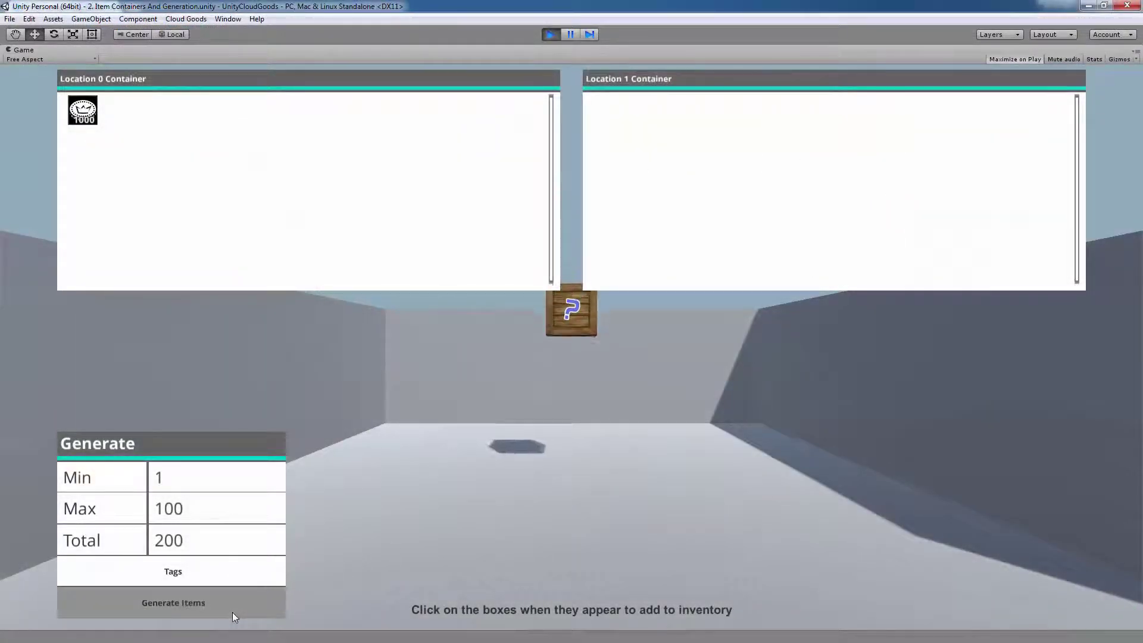
{"action": "left_click", "coordinate": [233, 612]}
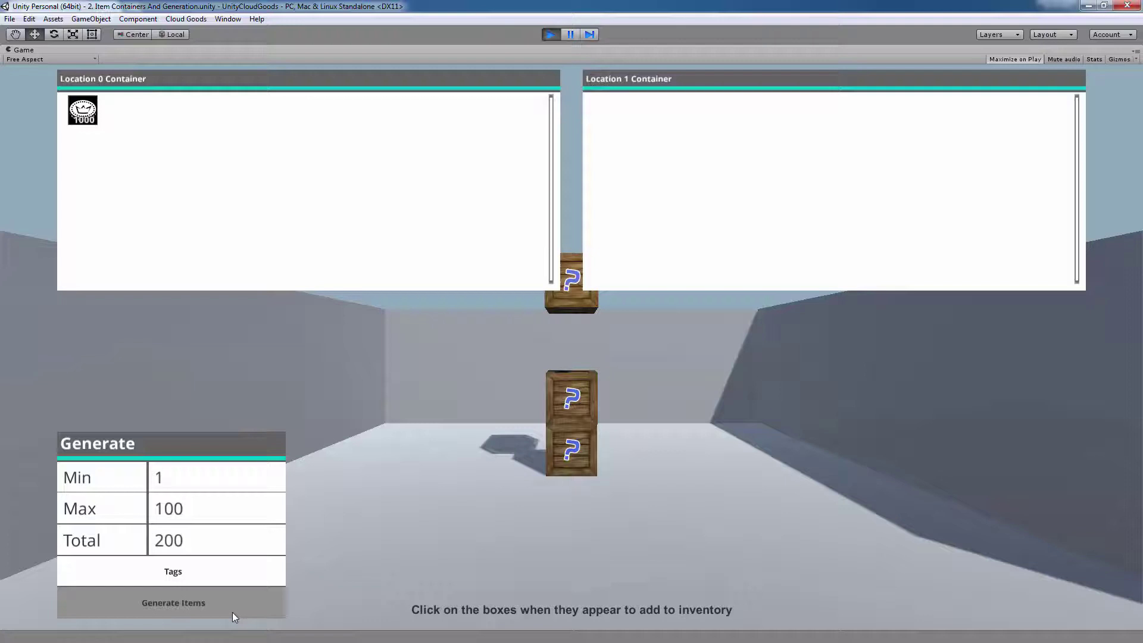
{"action": "left_click", "coordinate": [232, 612]}
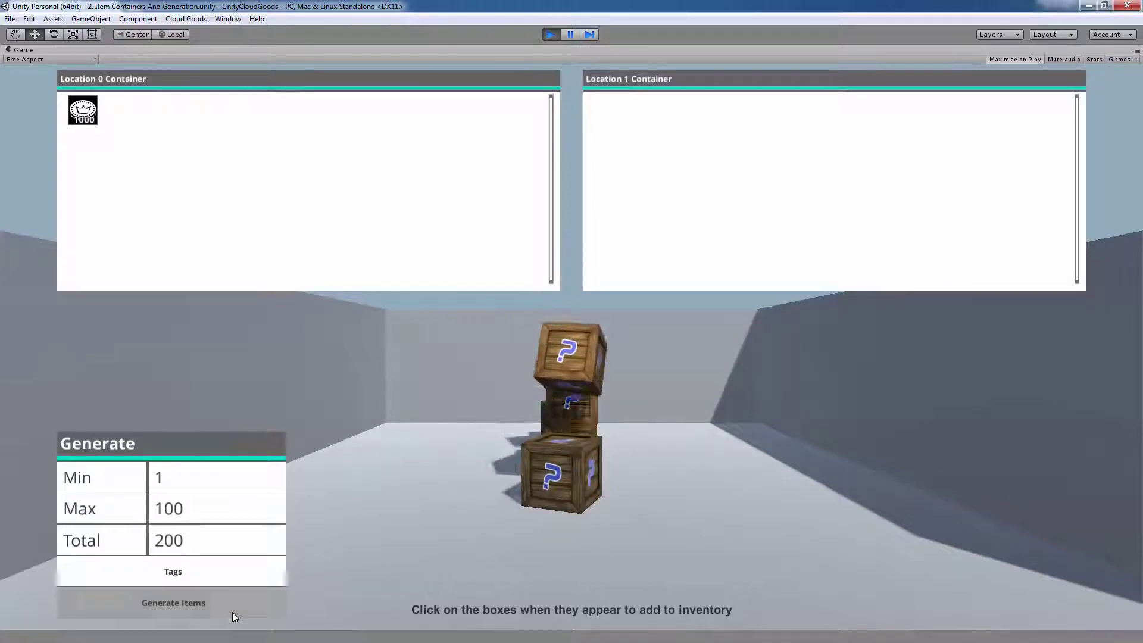
Step: Collect the crates' pill, coins and items, then move the trousers and skull shield to Location 1 Container
{"action": "left_click", "coordinate": [558, 422]}
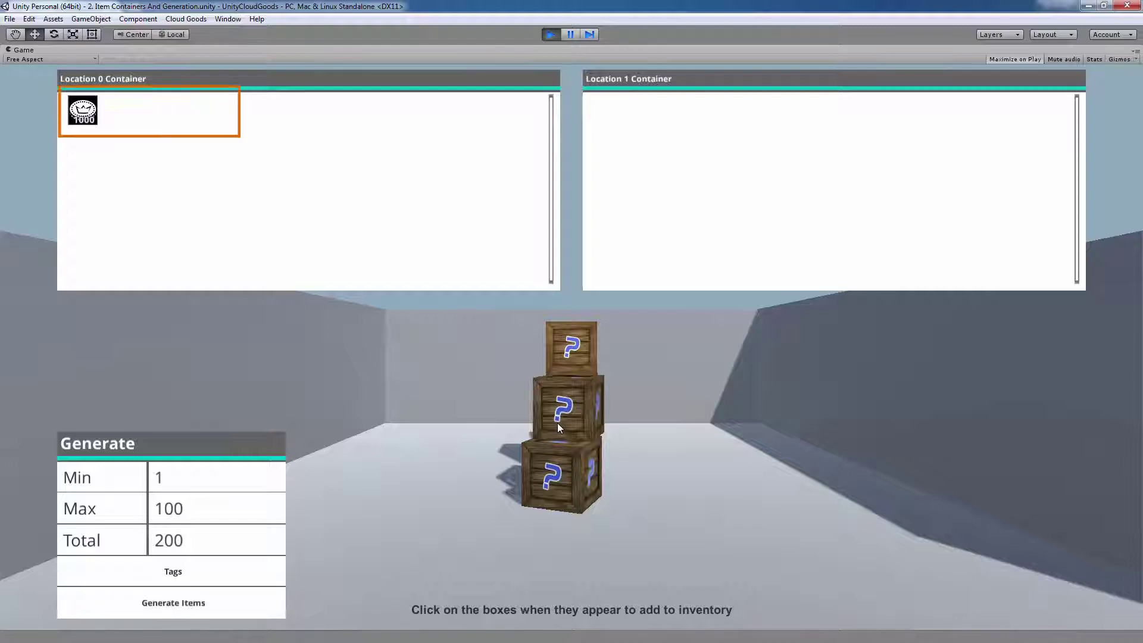
{"action": "left_click", "coordinate": [562, 456]}
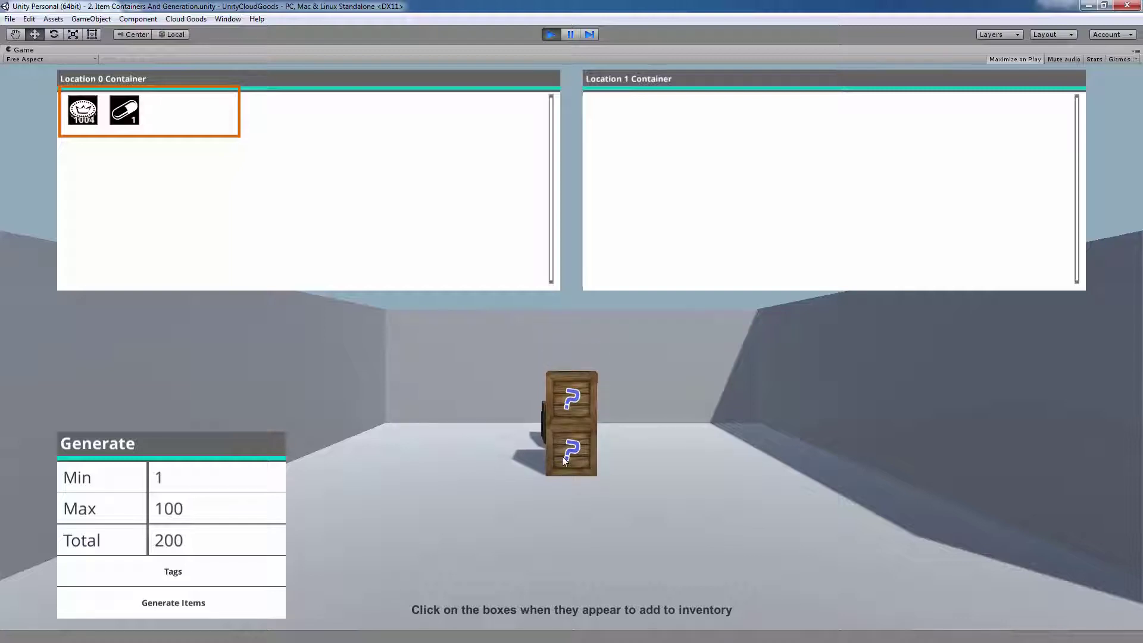
{"action": "left_click", "coordinate": [562, 456]}
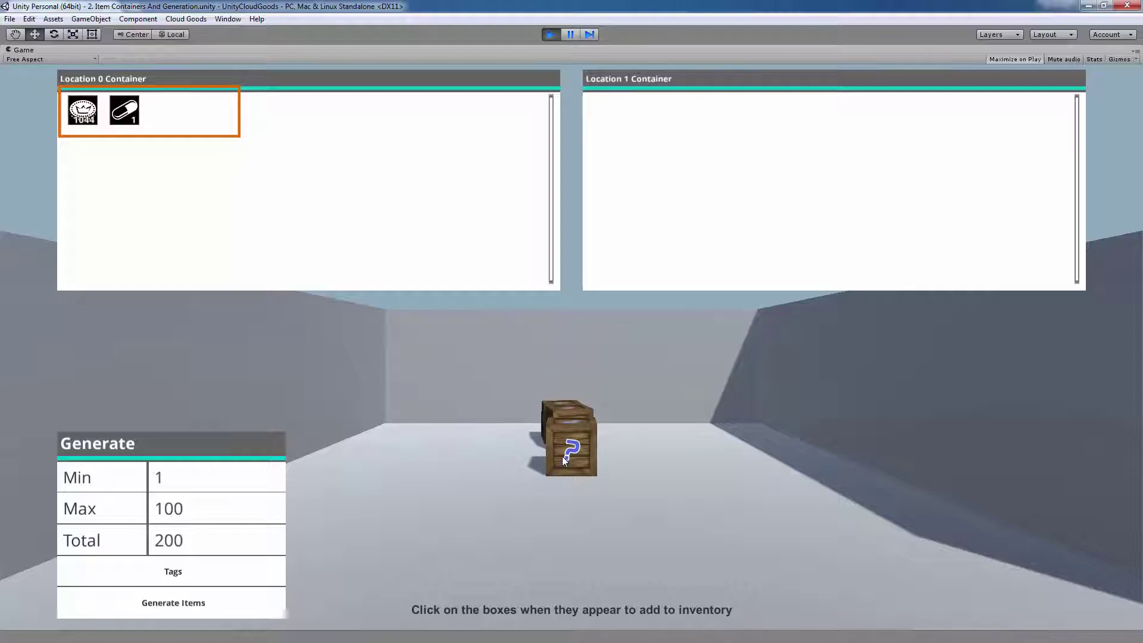
{"action": "left_click", "coordinate": [562, 456]}
{"action": "left_click", "coordinate": [564, 424]}
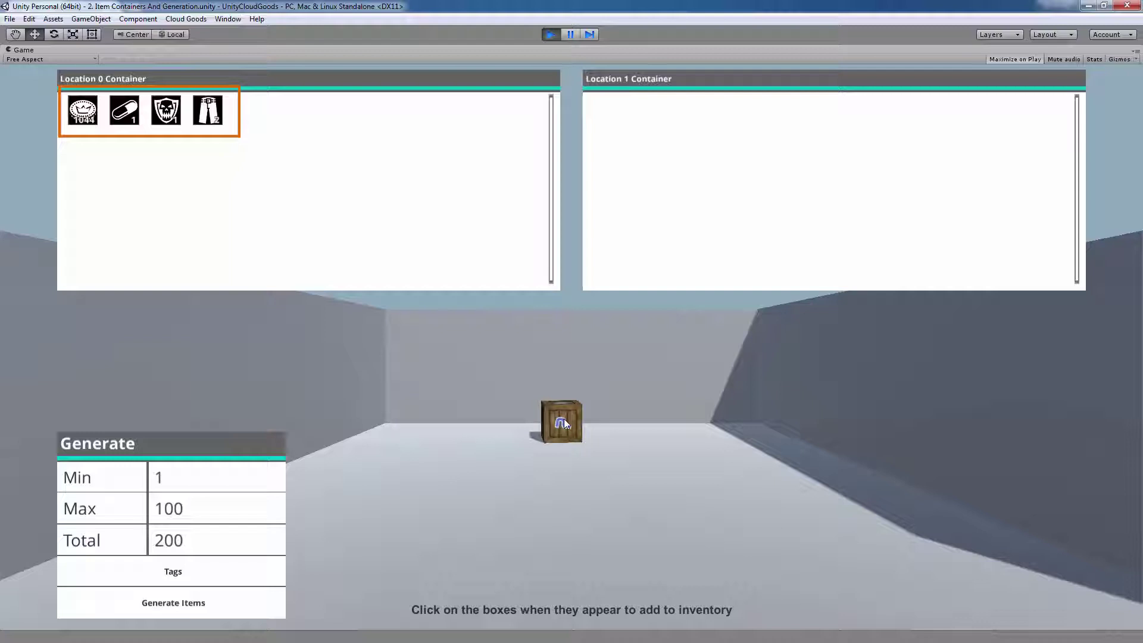
{"action": "left_click", "coordinate": [563, 421]}
{"action": "left_click_drag", "start_coordinate": [217, 112], "coordinate": [615, 140]}
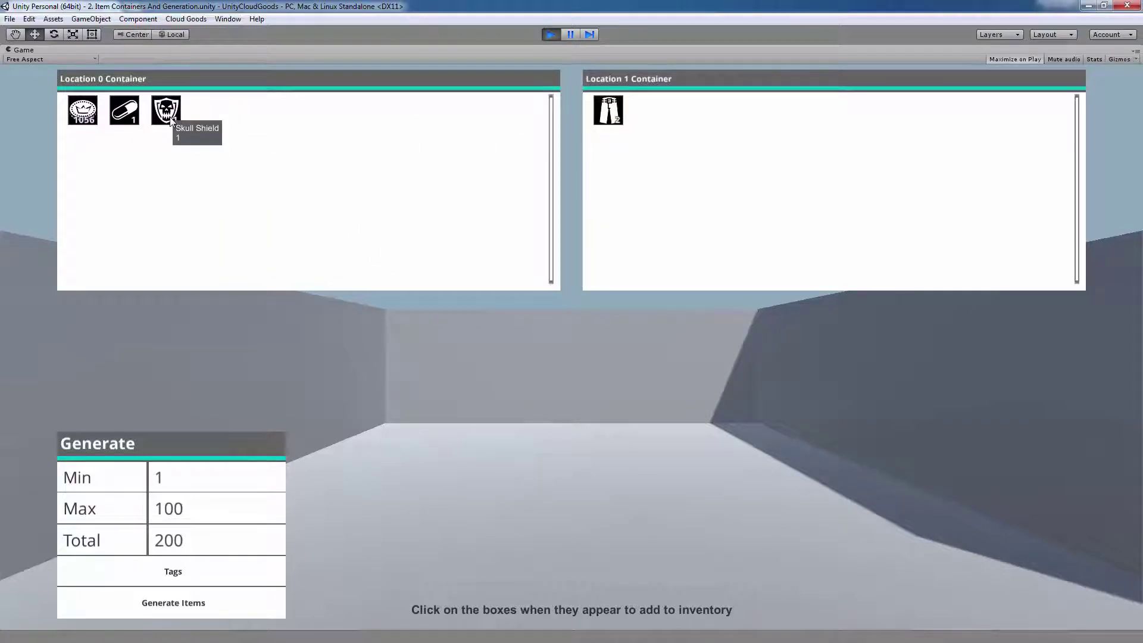
{"action": "left_click_drag", "start_coordinate": [170, 116], "coordinate": [694, 148]}
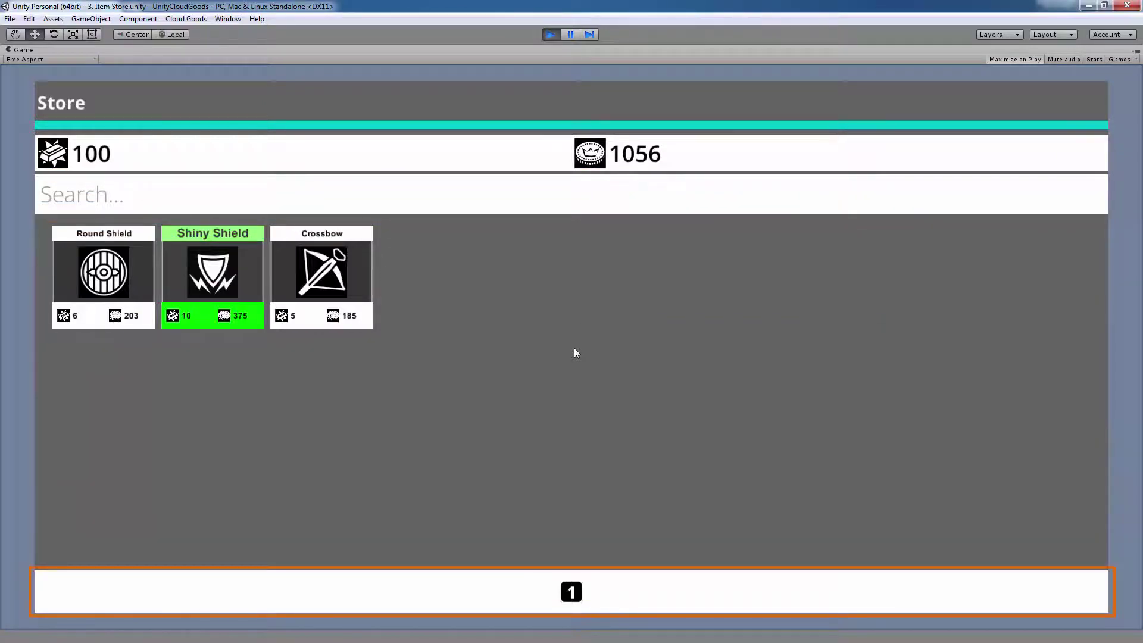
Step: Buy one Round Shield with coins after trying higher quantities, then dismiss the confirmation
{"action": "left_click", "coordinate": [144, 273]}
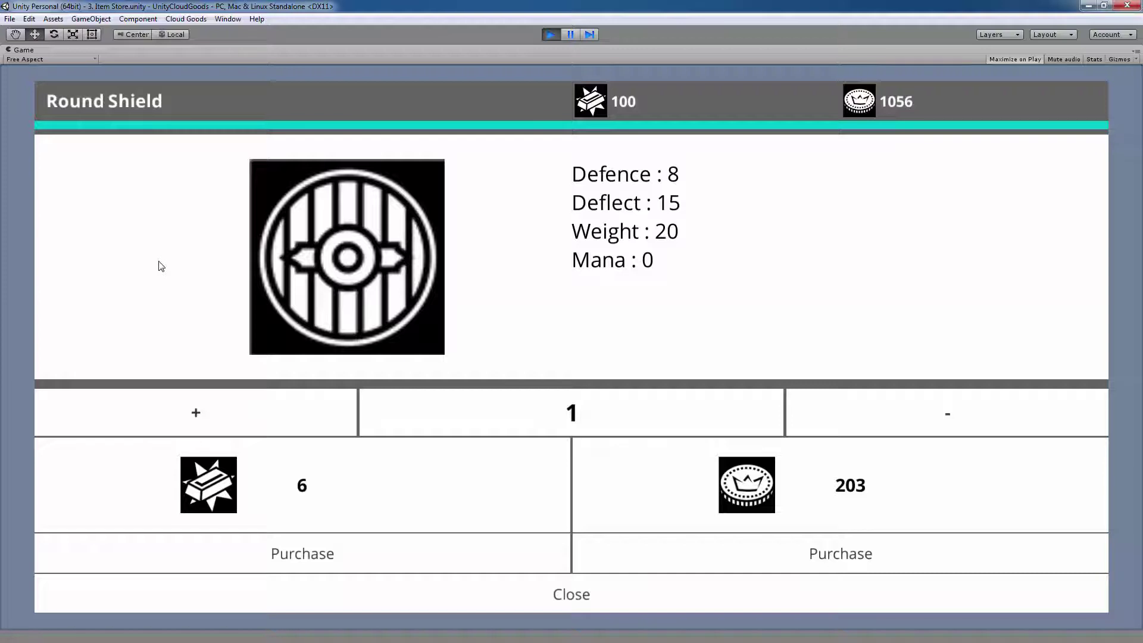
{"action": "left_click", "coordinate": [227, 413]}
{"action": "left_click", "coordinate": [226, 413]}
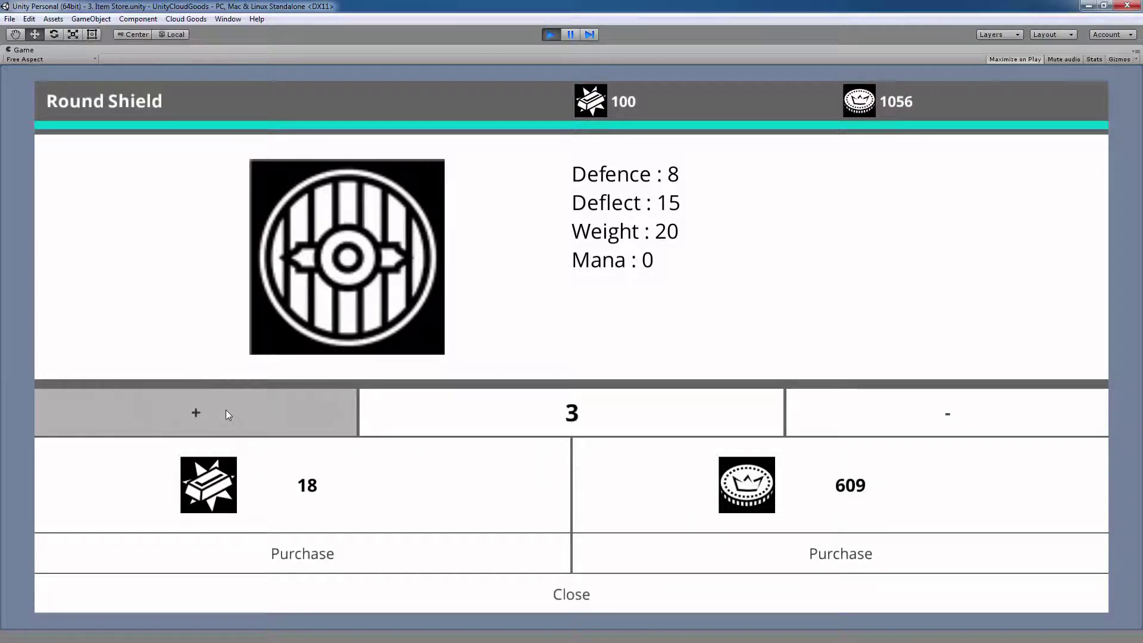
{"action": "left_click", "coordinate": [227, 413]}
{"action": "left_click", "coordinate": [227, 414]}
{"action": "left_click", "coordinate": [227, 413]}
{"action": "left_click", "coordinate": [904, 415]}
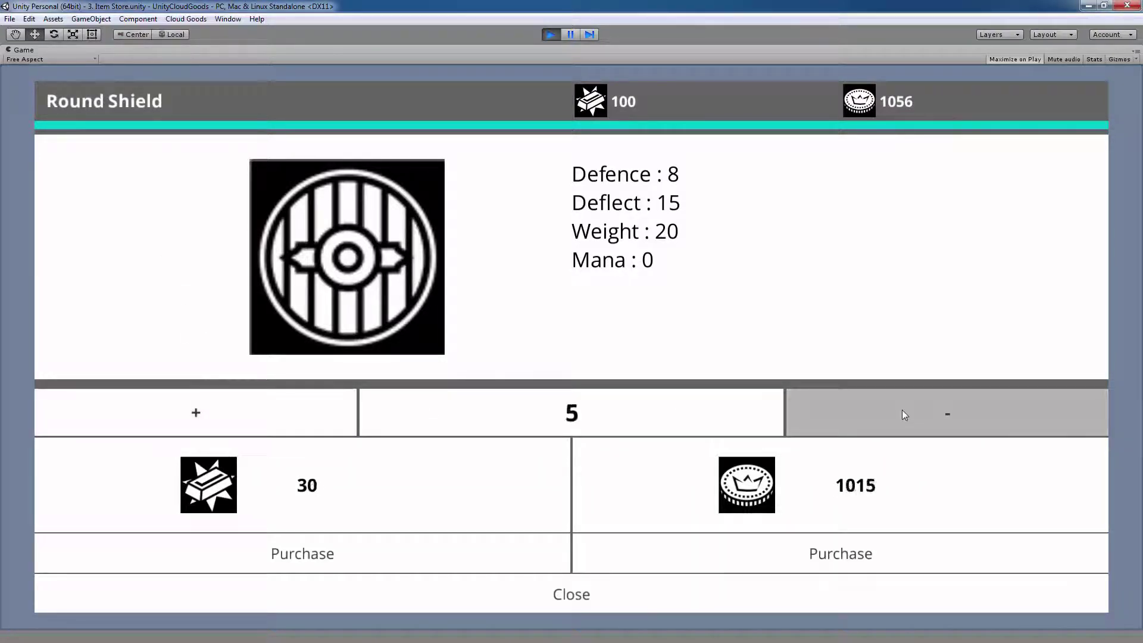
{"action": "left_click", "coordinate": [904, 414]}
{"action": "left_click", "coordinate": [903, 415]}
{"action": "left_click", "coordinate": [904, 414]}
{"action": "left_click", "coordinate": [902, 411]}
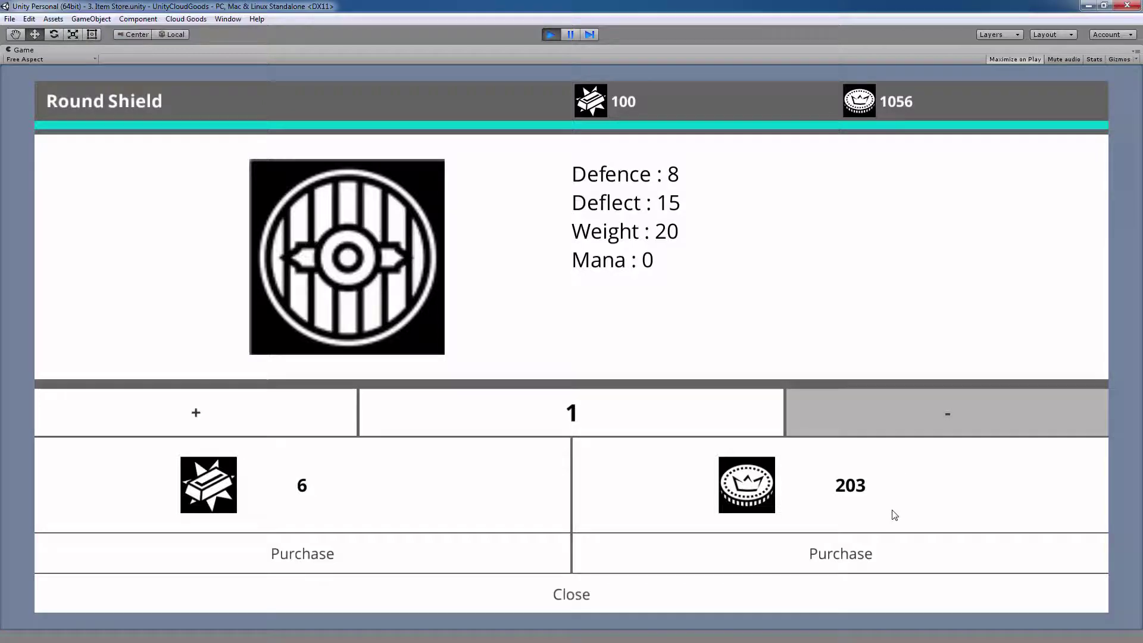
{"action": "left_click", "coordinate": [885, 551]}
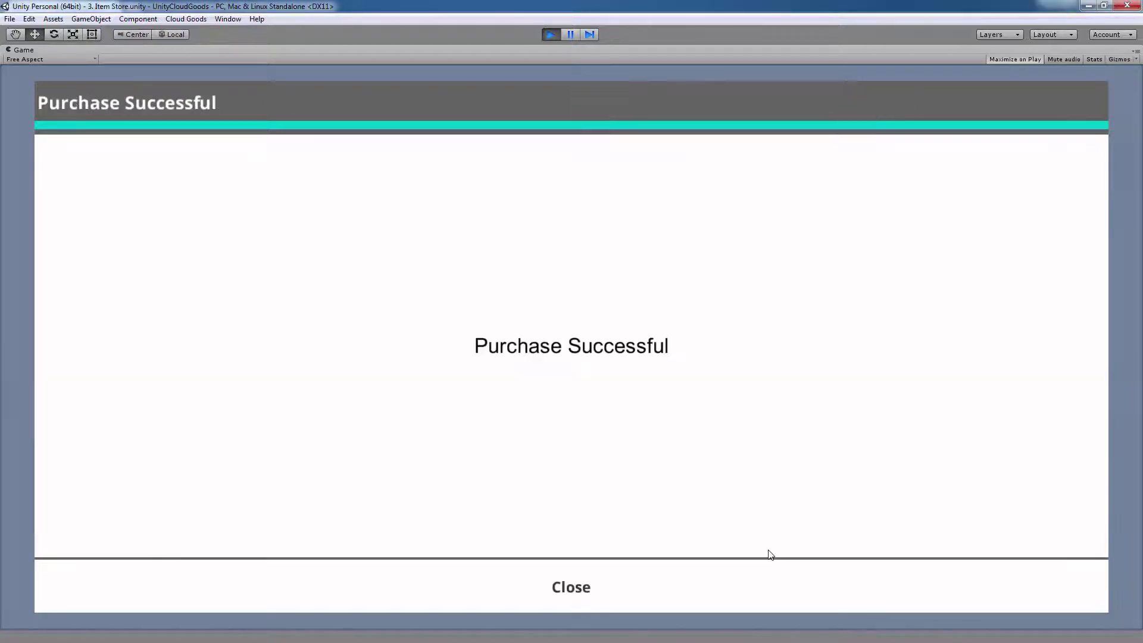
{"action": "left_click", "coordinate": [752, 594]}
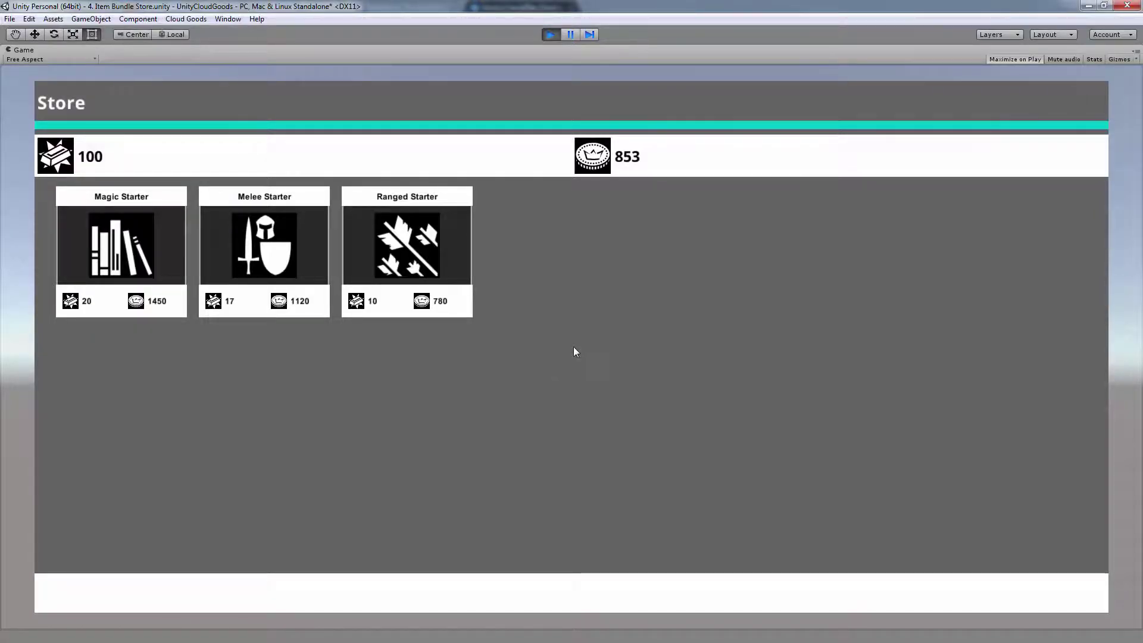
Step: Purchase the Ranged Starter bundle with gold and close the success dialog
{"action": "left_click", "coordinate": [430, 263]}
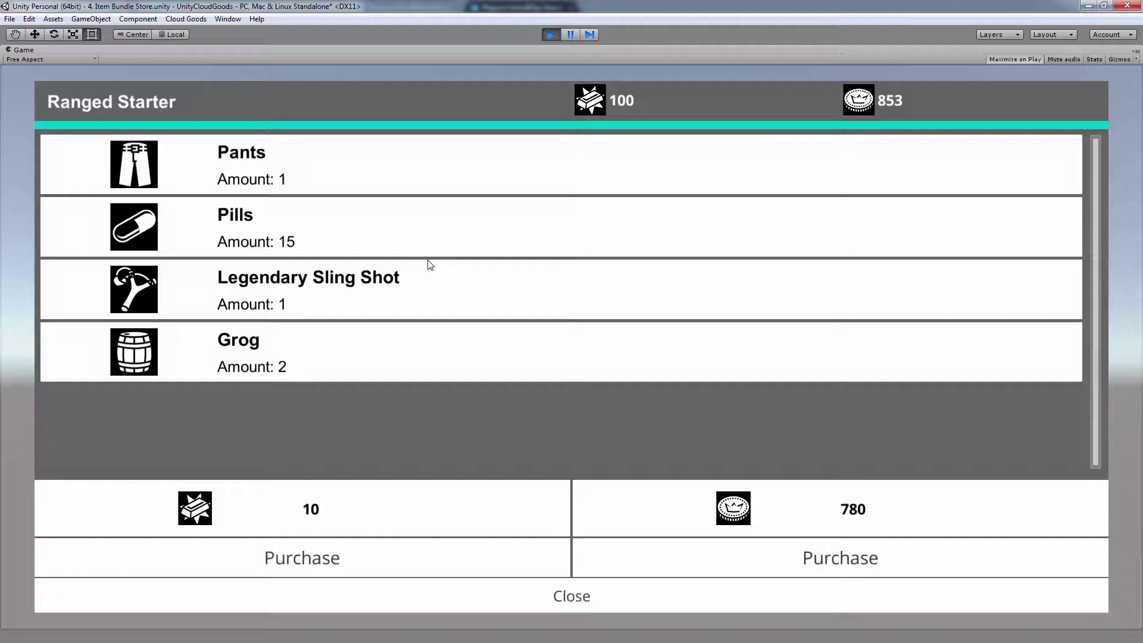
{"action": "left_click", "coordinate": [341, 555]}
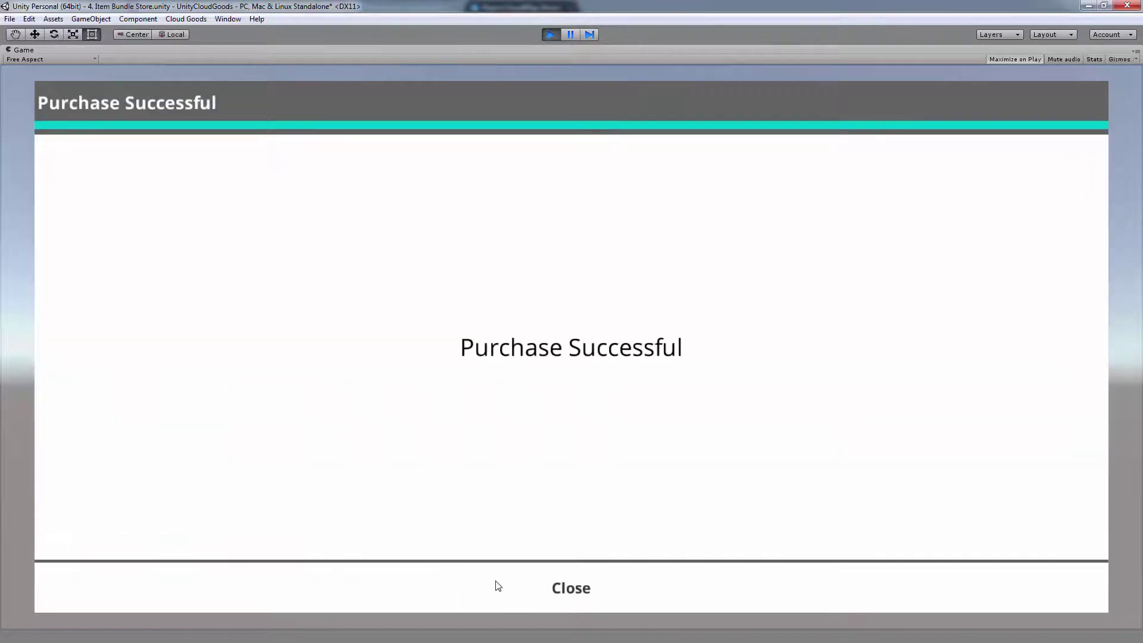
{"action": "left_click", "coordinate": [502, 590]}
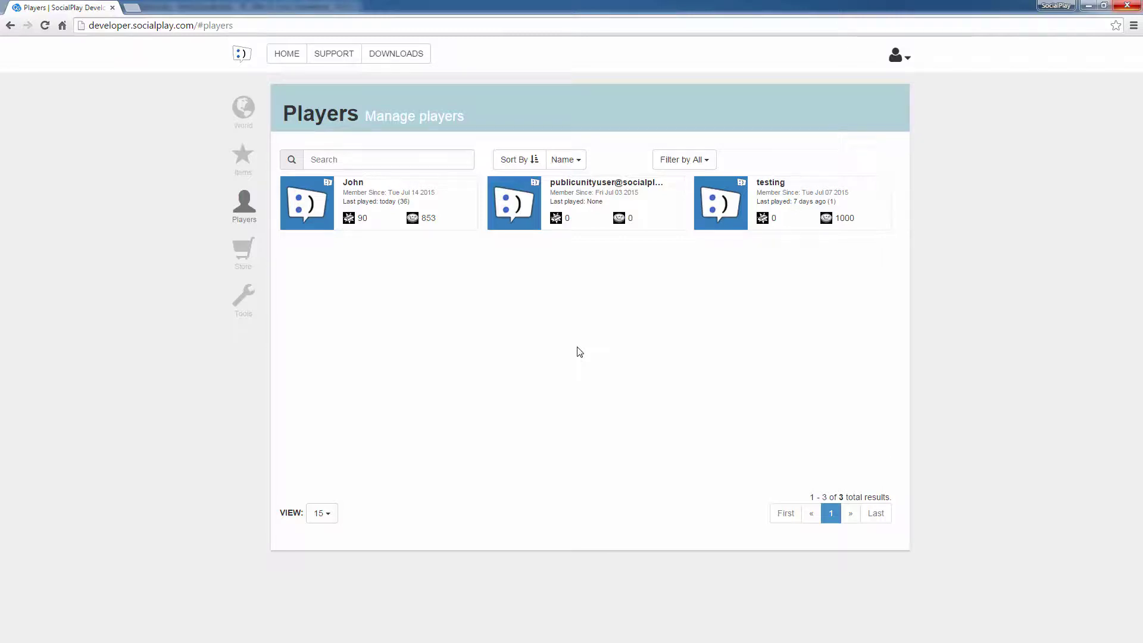
Step: Open the player's record, scroll past the statistics charts, and view their Inventory
{"action": "left_click", "coordinate": [446, 209]}
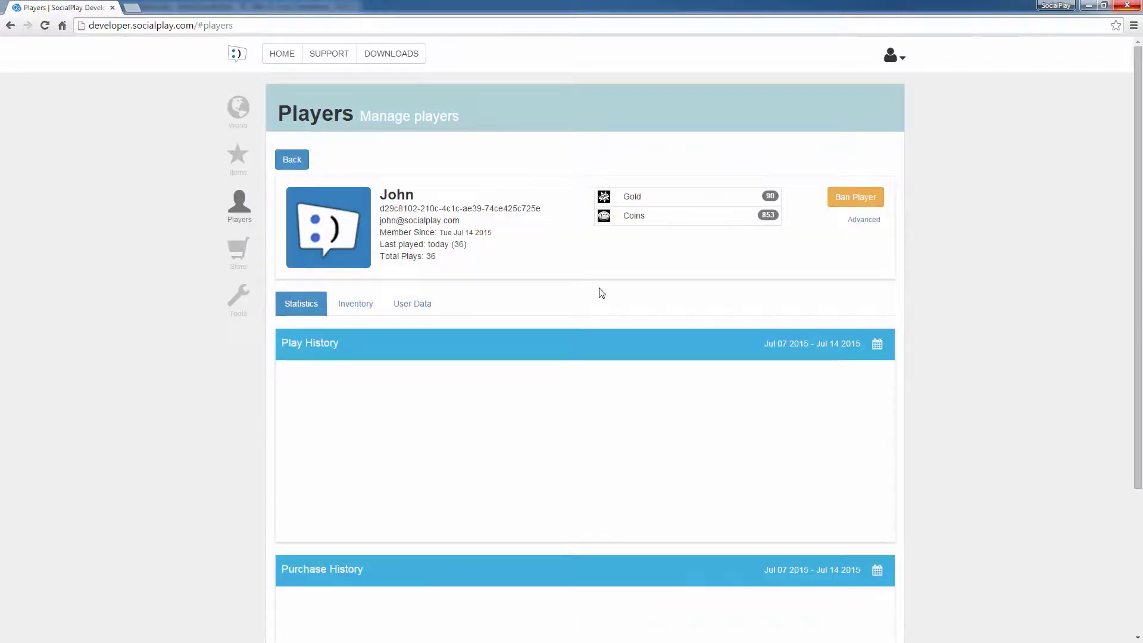
{"action": "scroll", "coordinate": [600, 292], "scroll_direction": "down", "scroll_amount": 3}
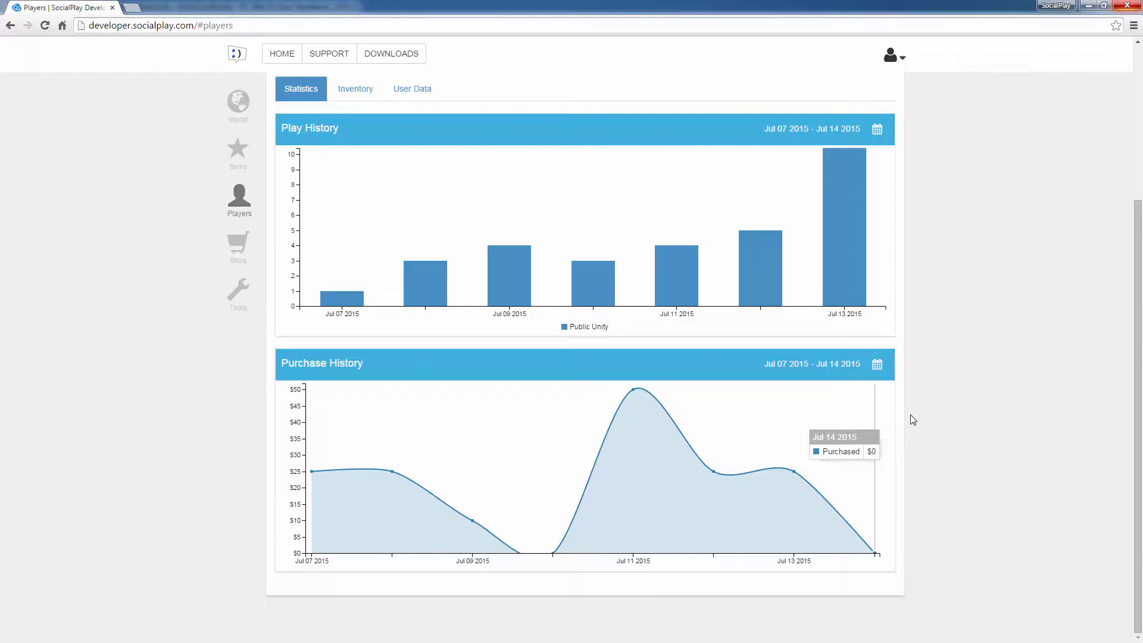
{"action": "left_click", "coordinate": [355, 89]}
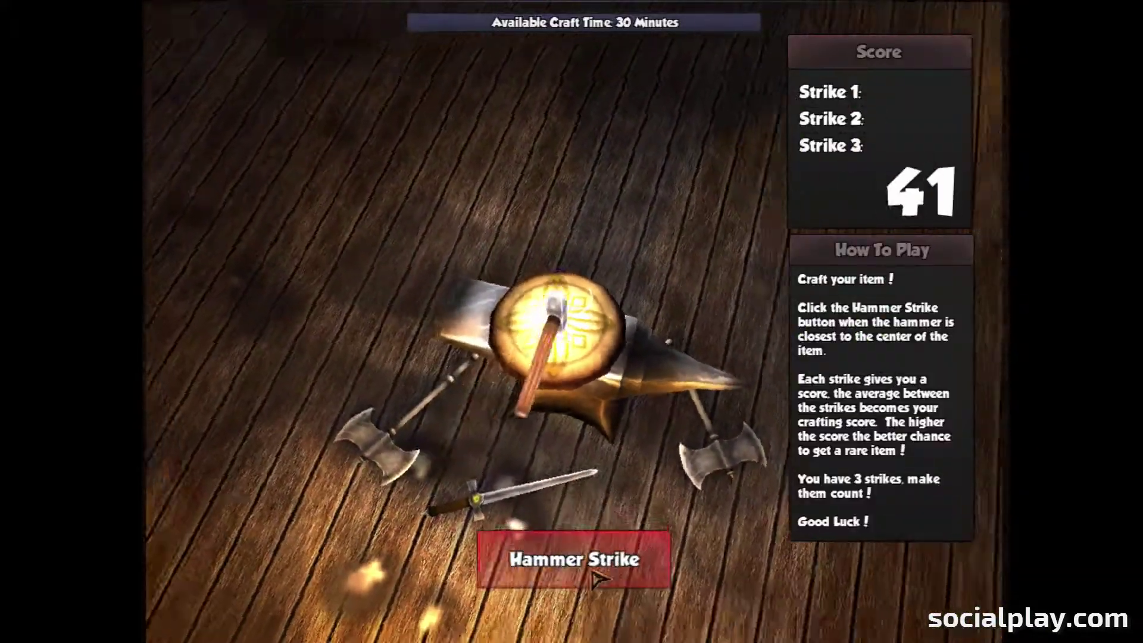
Step: Land a hammer strike in the crafting round, then open the potion shop with Revive Potion and Revive All
{"action": "left_click", "coordinate": [594, 576]}
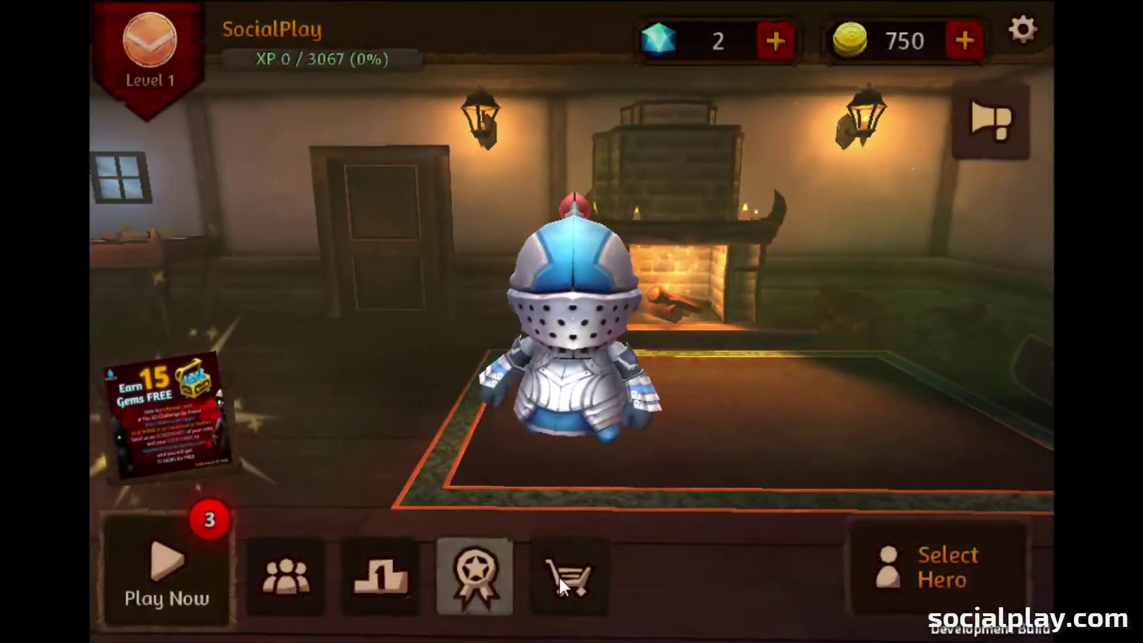
{"action": "left_click", "coordinate": [566, 576]}
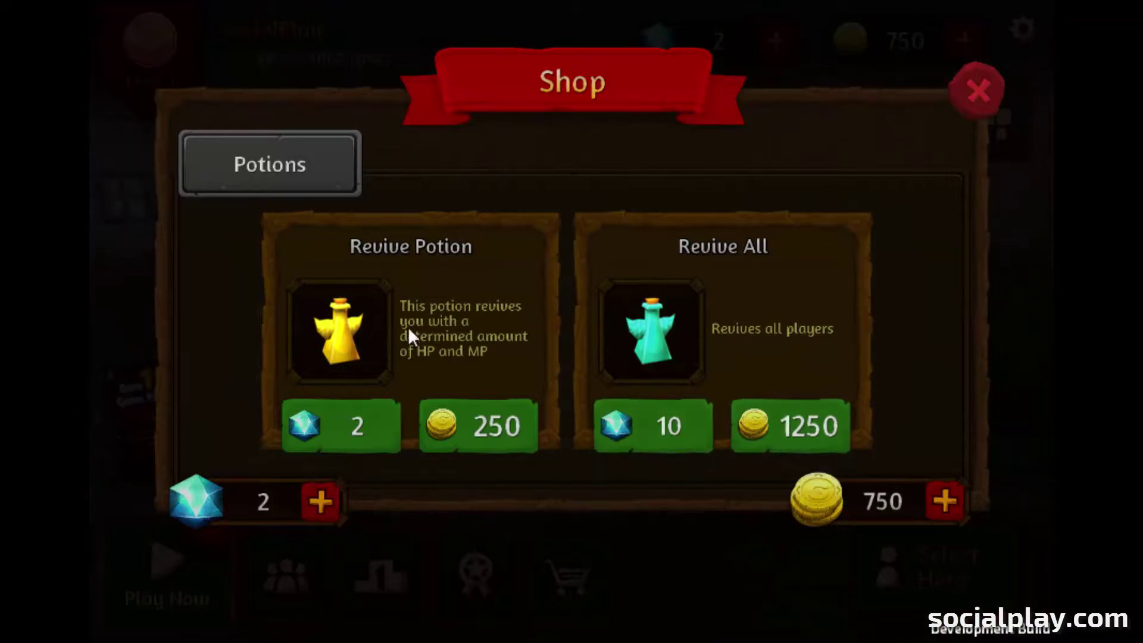